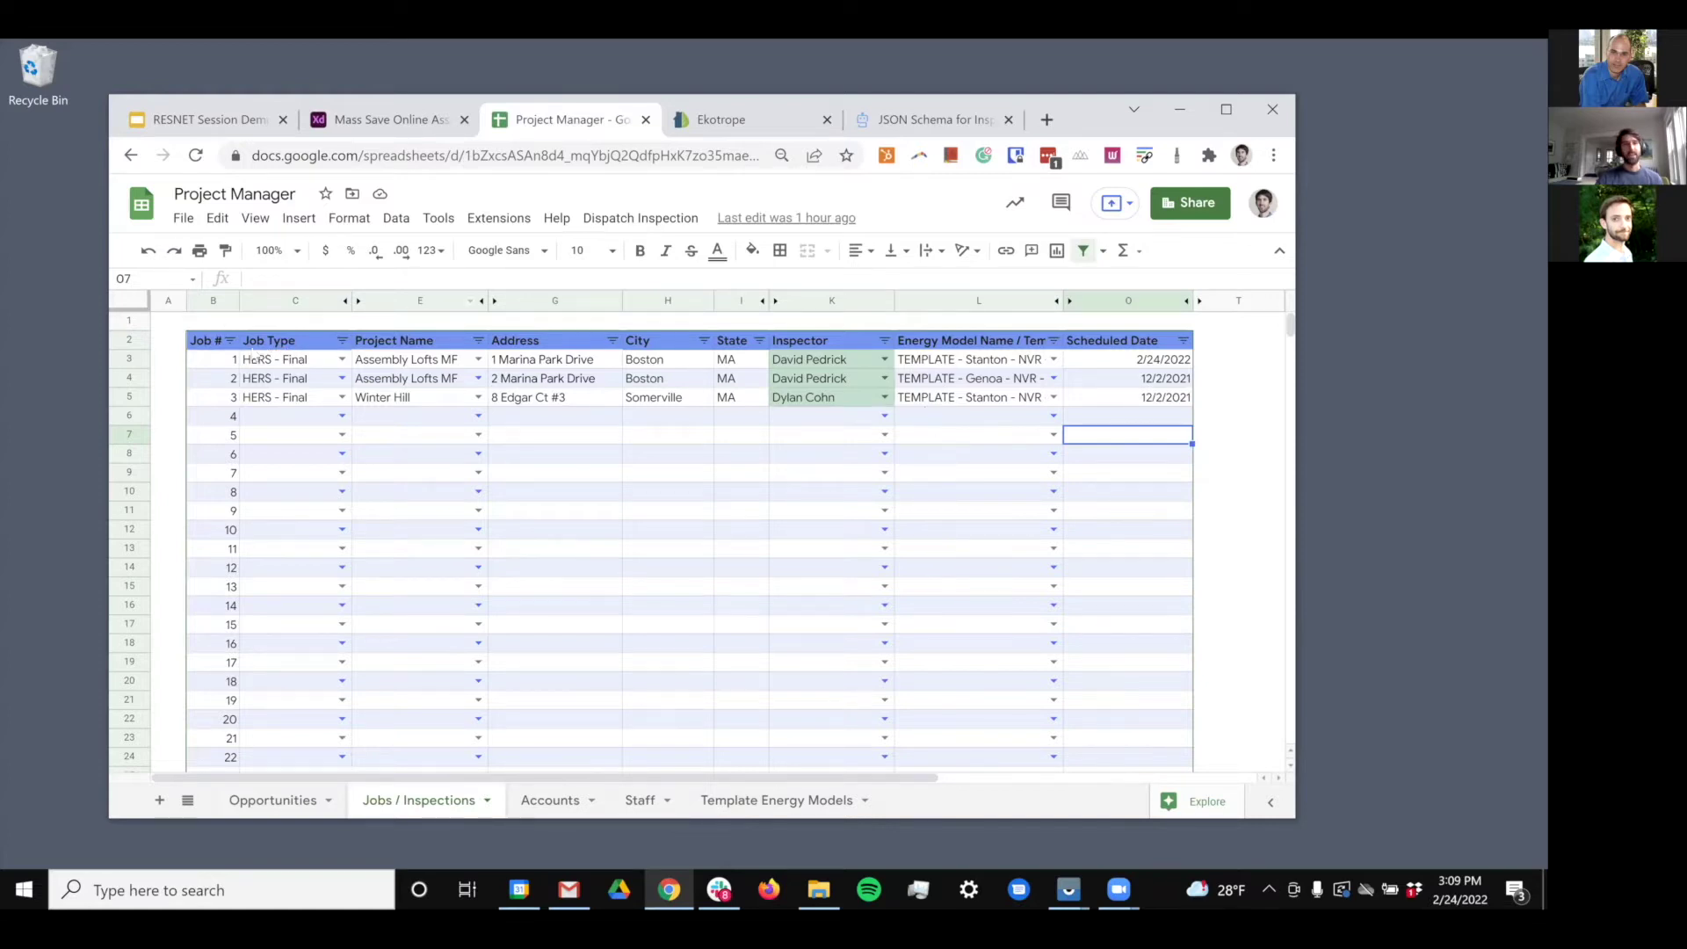
Review the first job's row in the Jobs / Inspections sheet and the template projects in Ekotrope
drag(228, 360, 1148, 364)
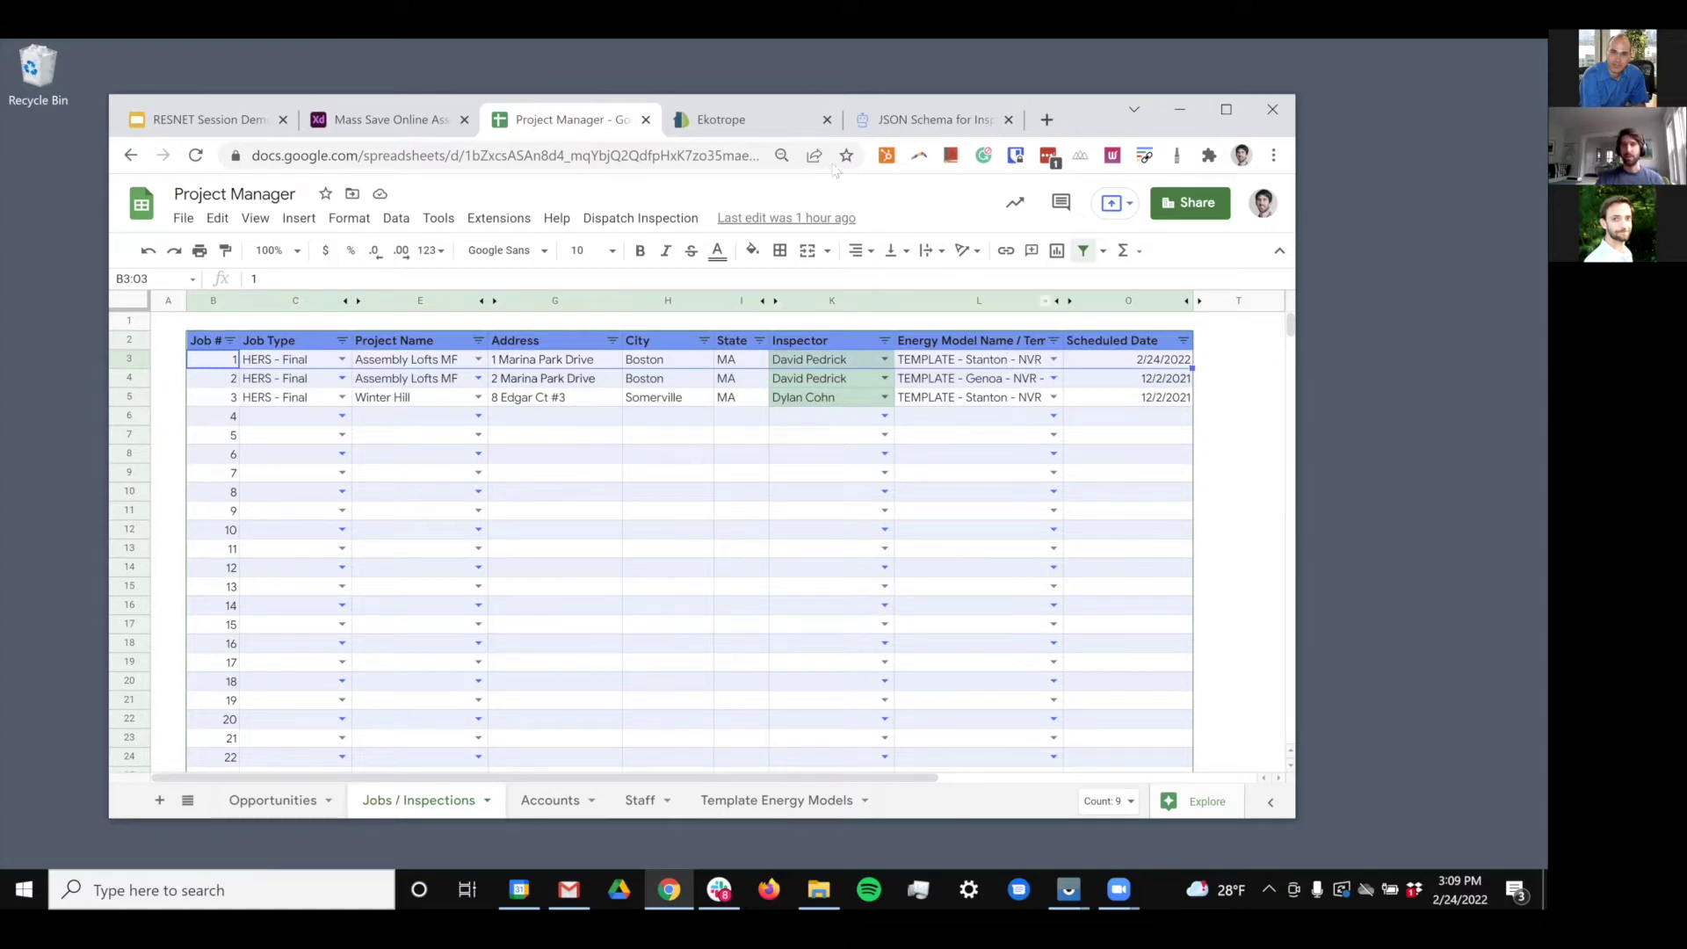
click(758, 120)
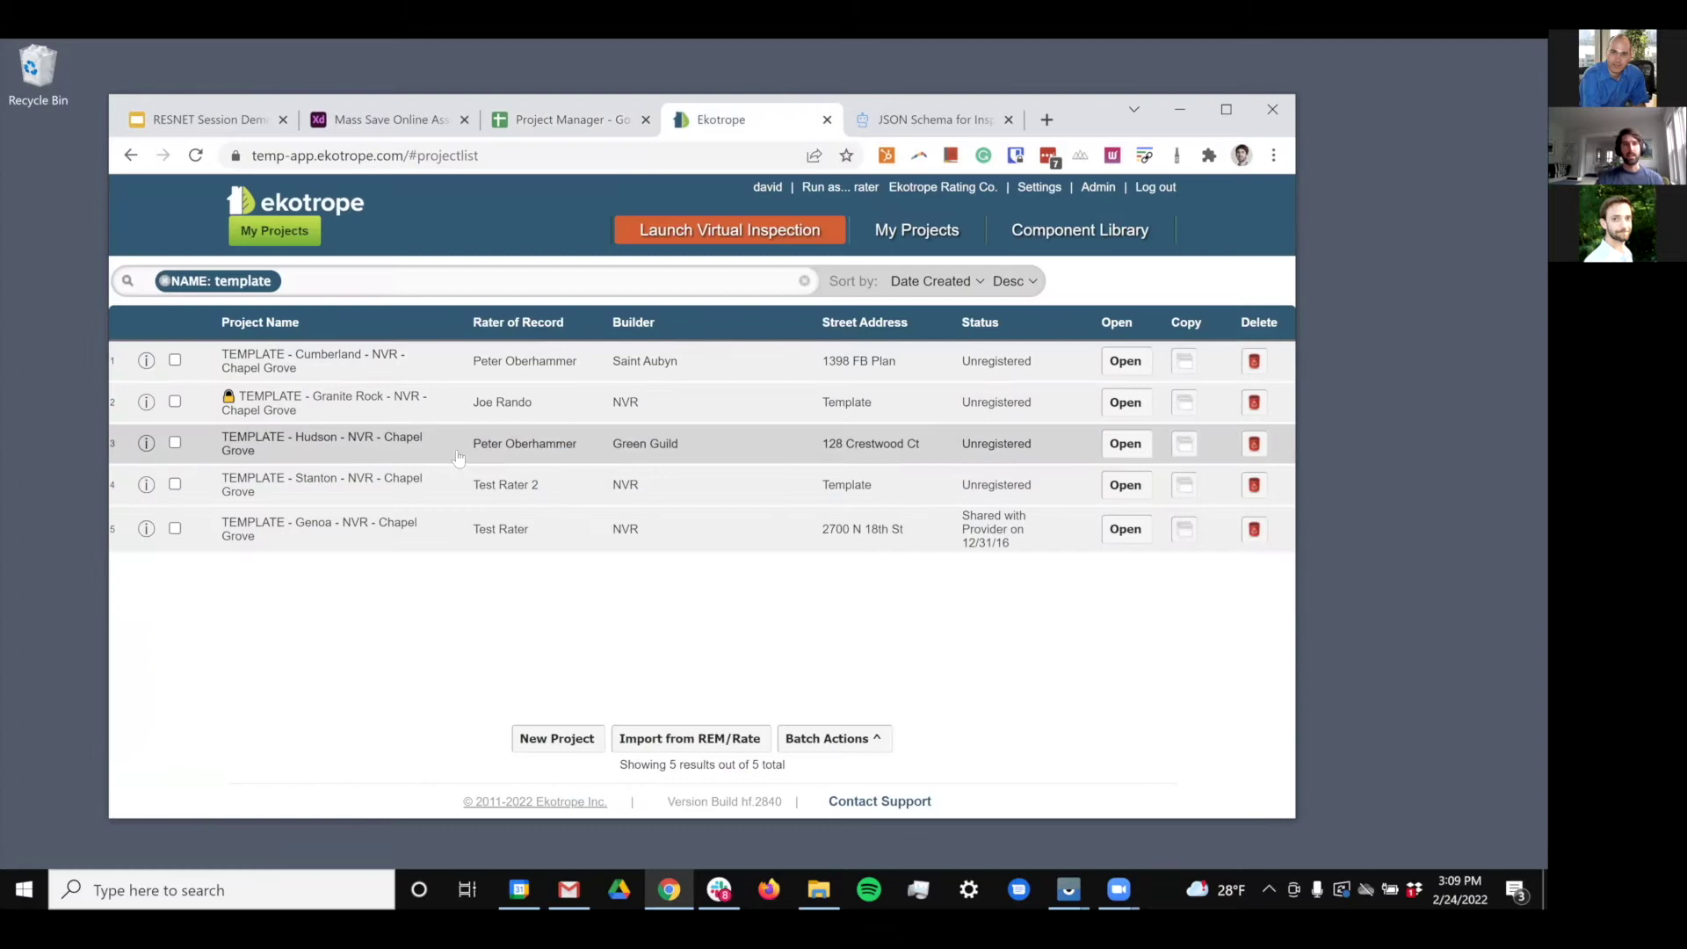
click(563, 132)
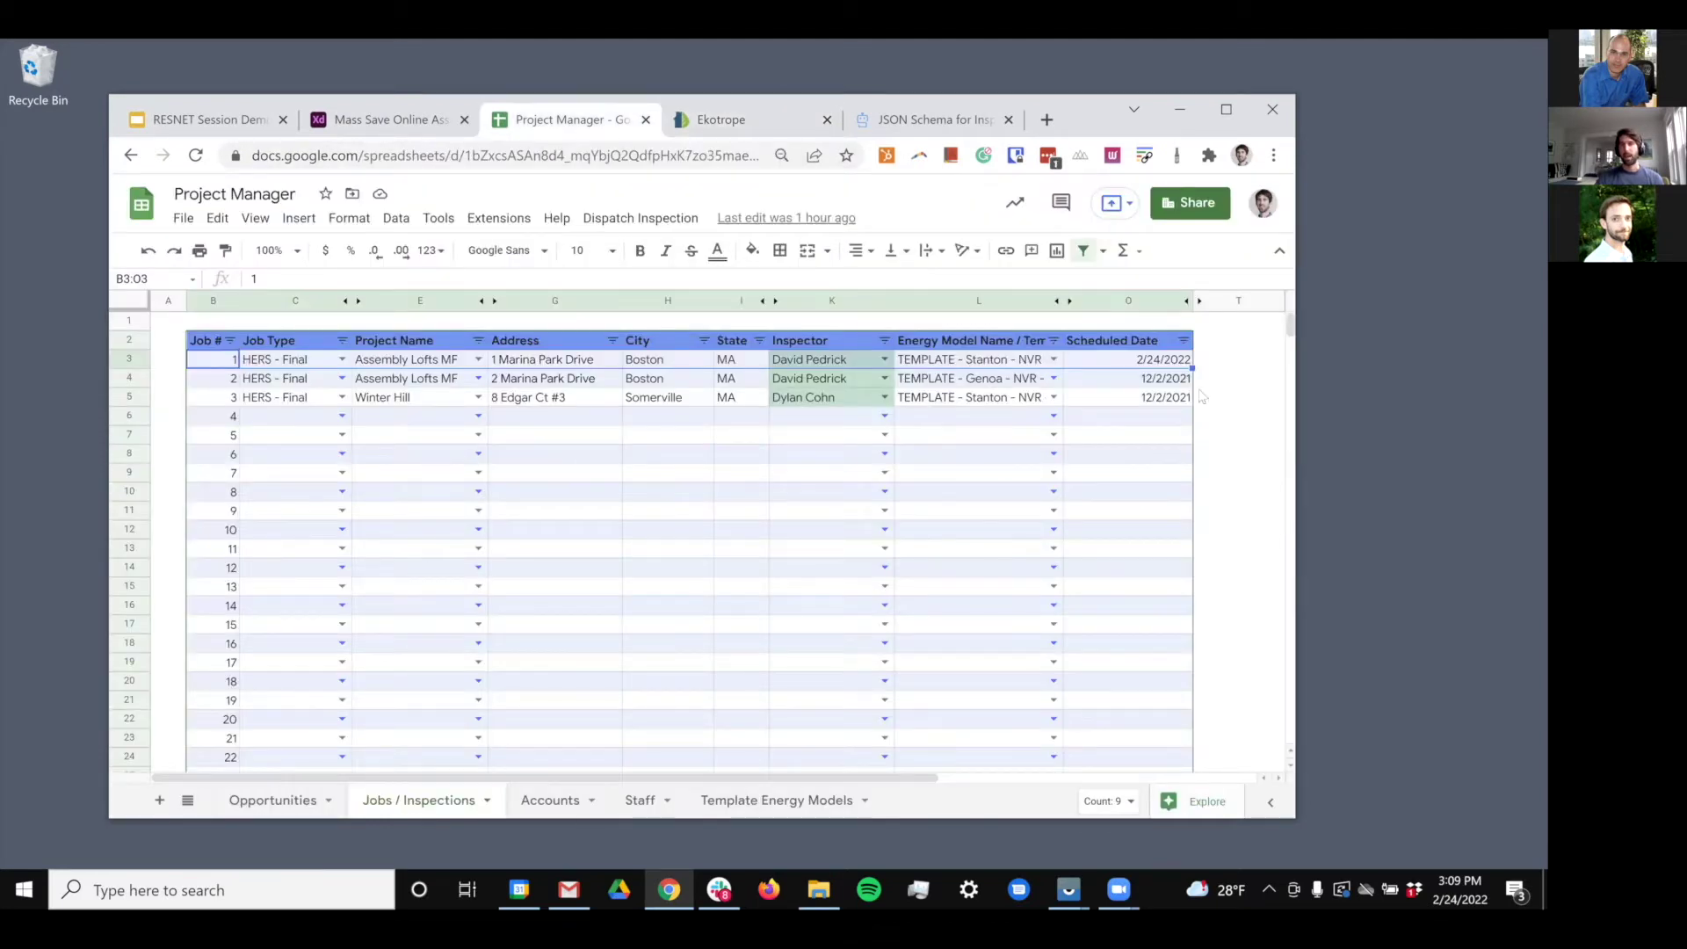
Run Dispatch Final Inspections for the jobs in the Project Manager spreadsheet
click(1239, 378)
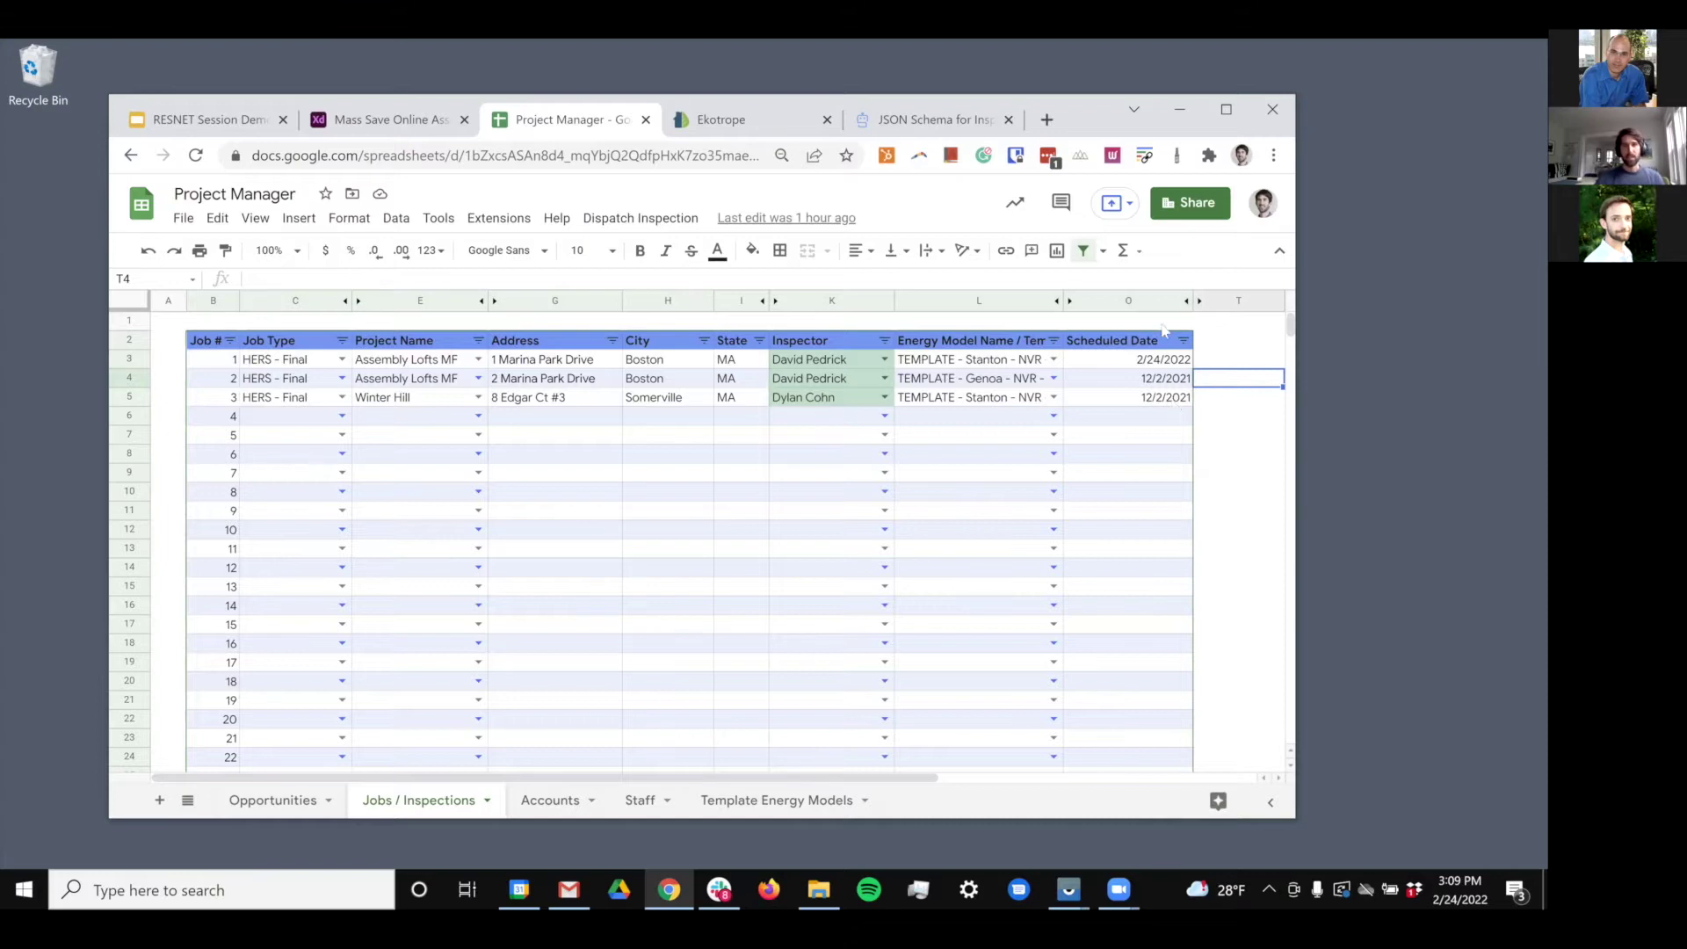
click(675, 218)
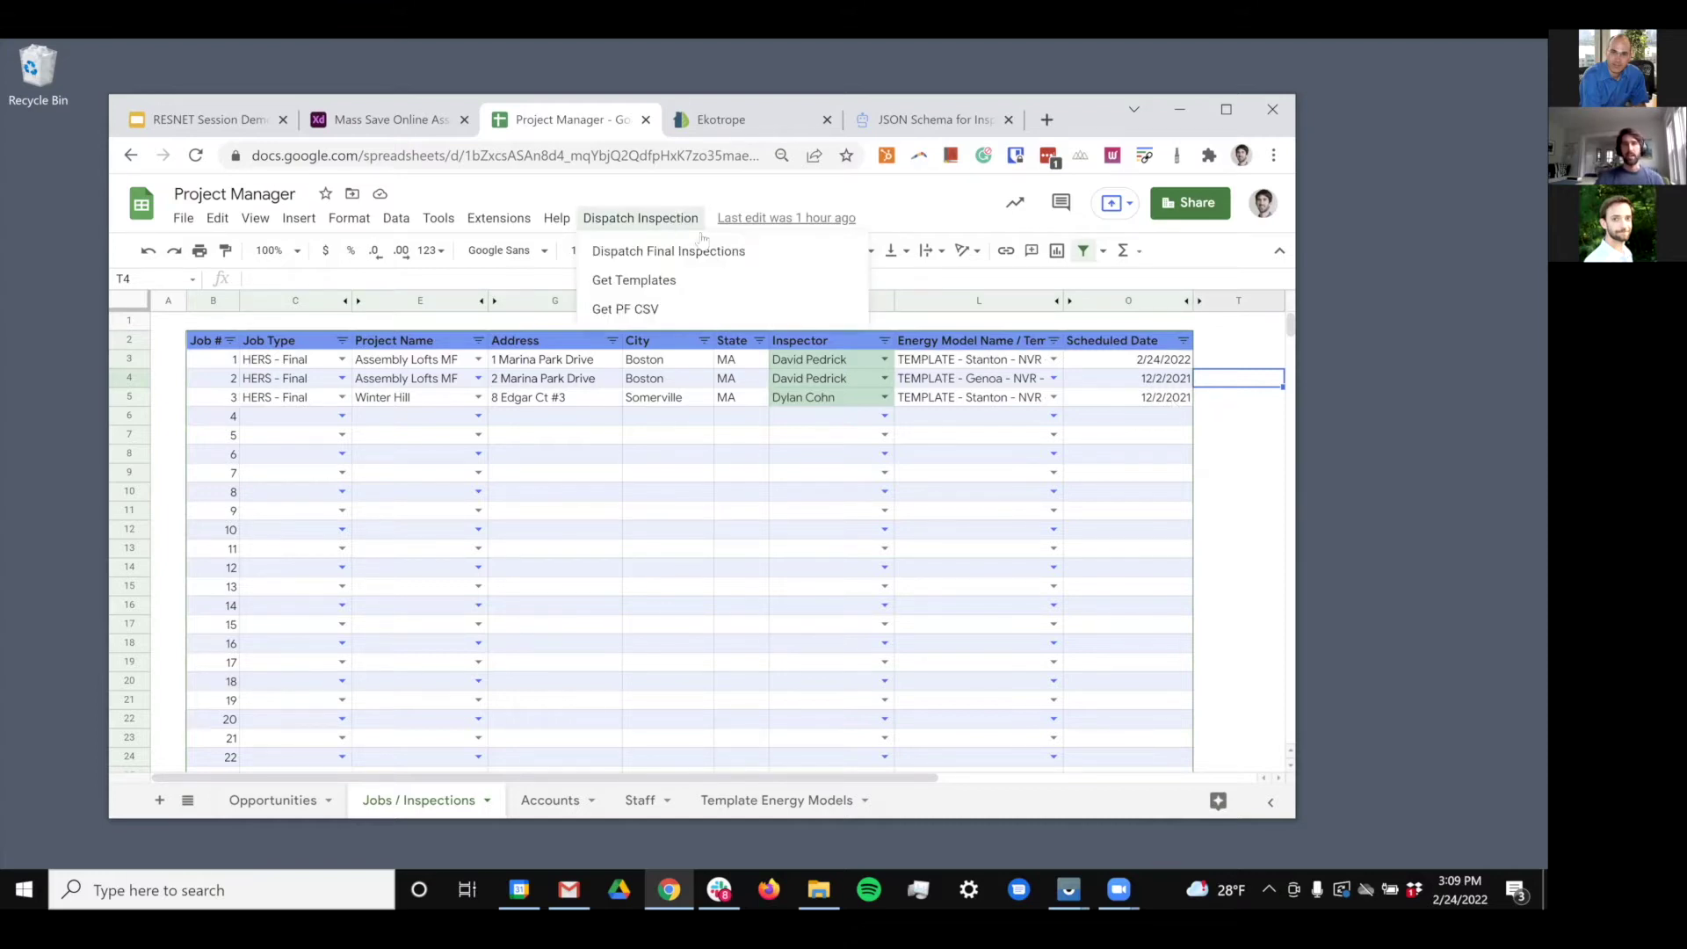
click(703, 249)
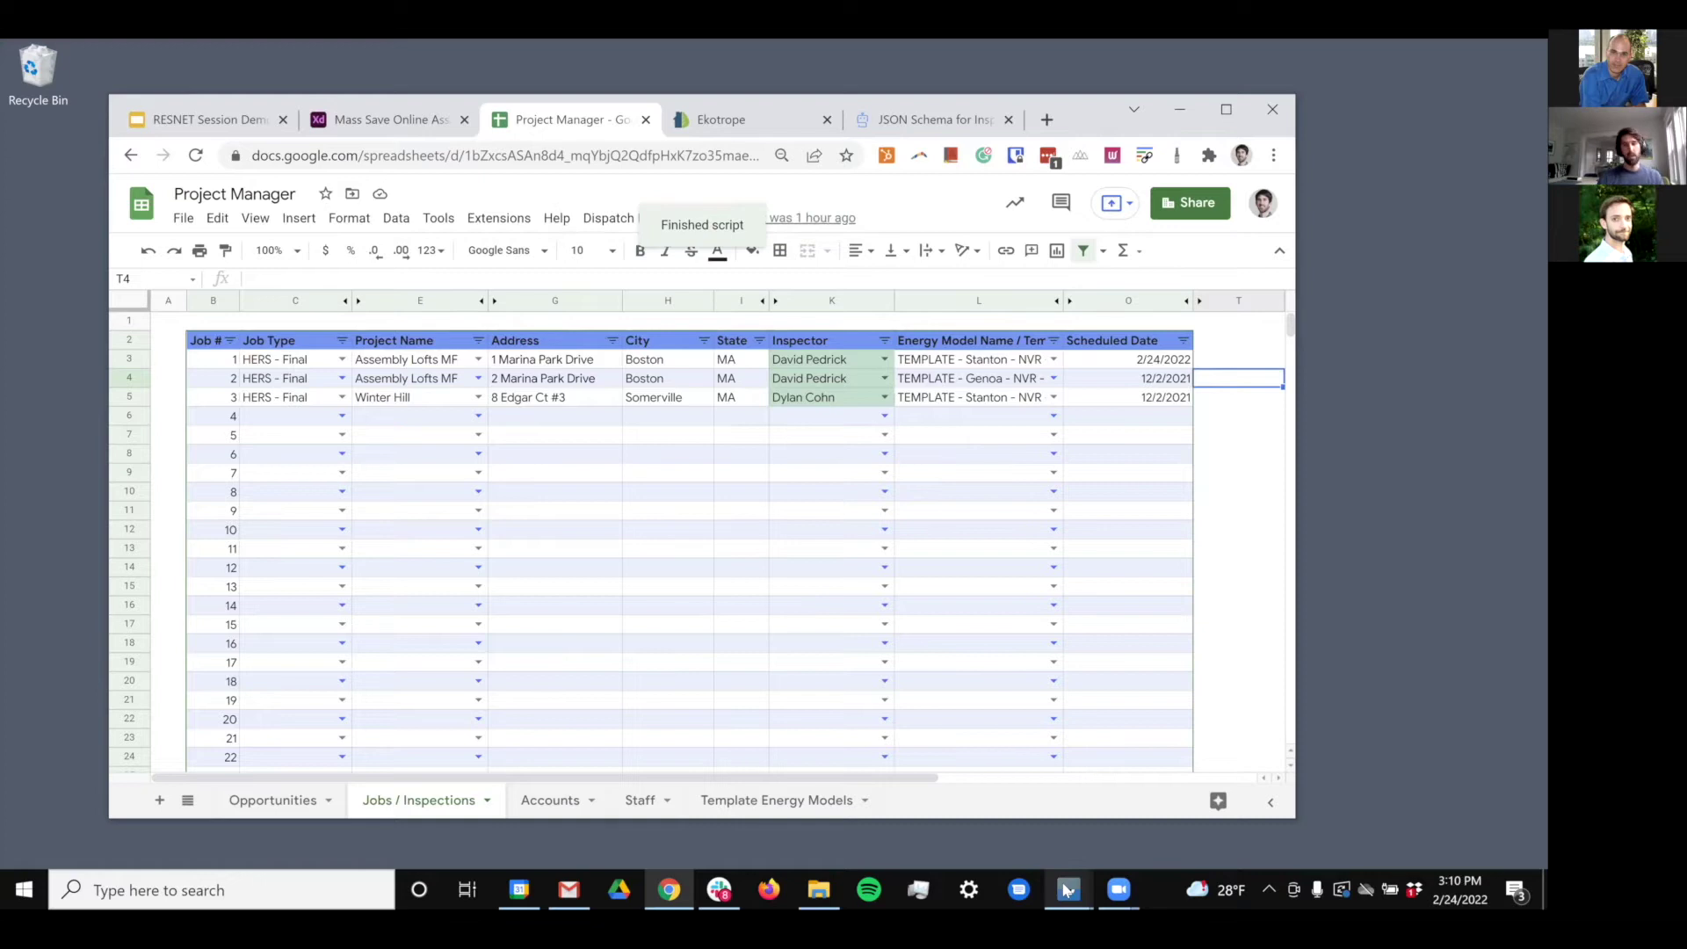
mouse_move(1065, 889)
click(1118, 841)
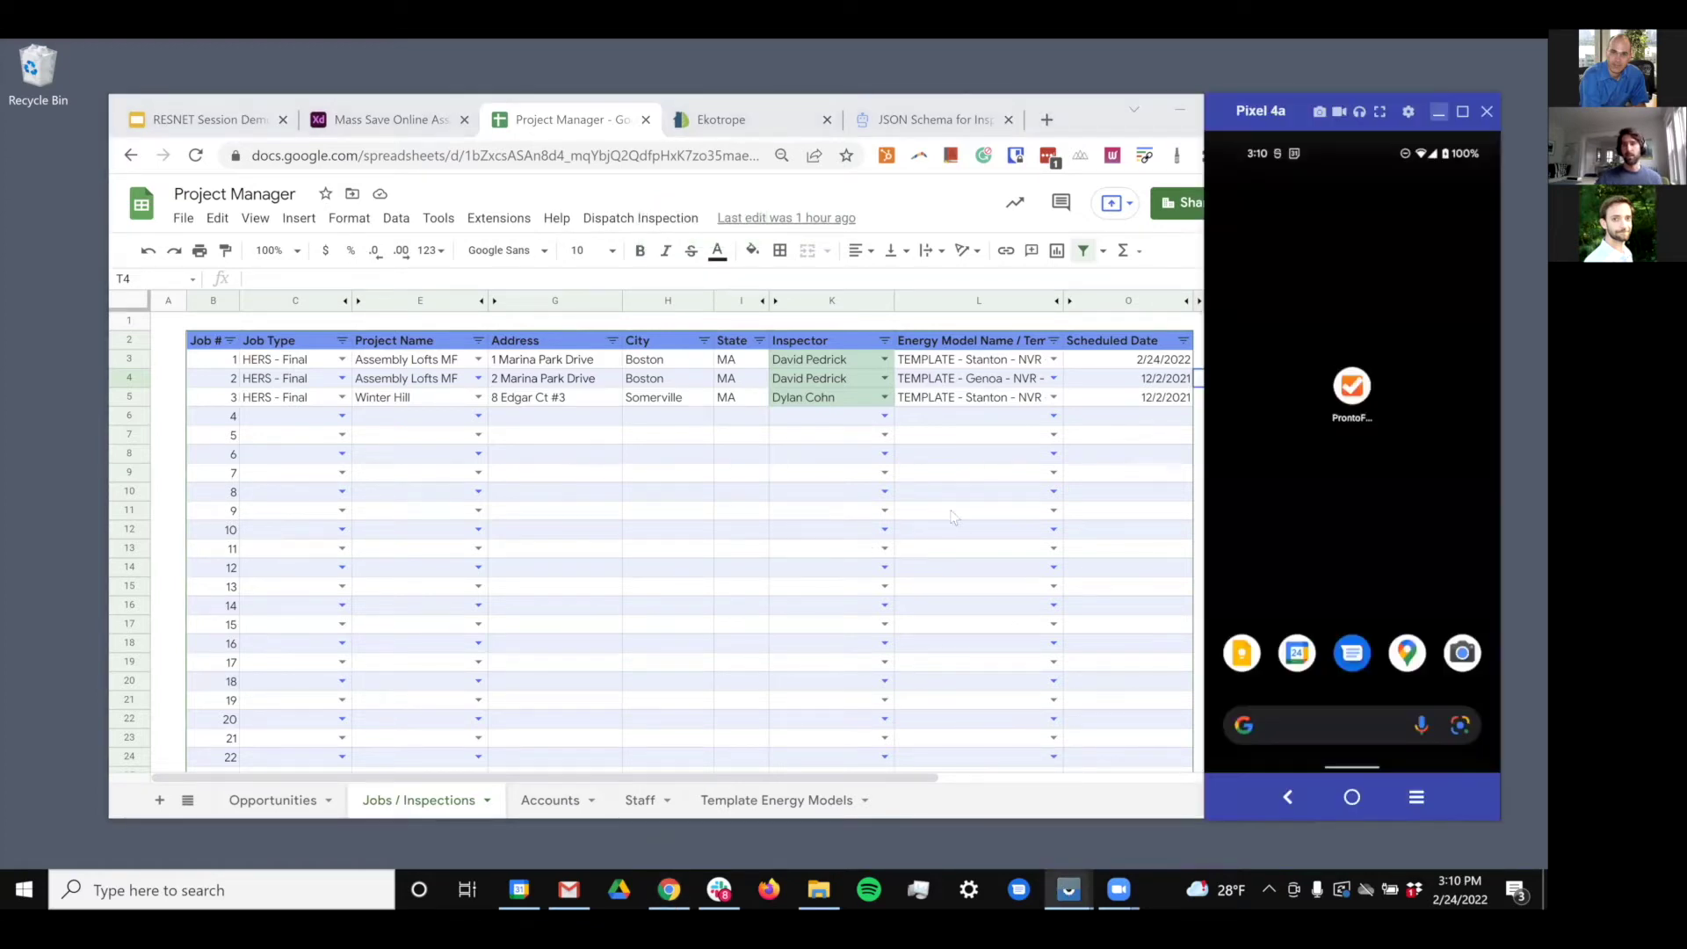
click(1351, 386)
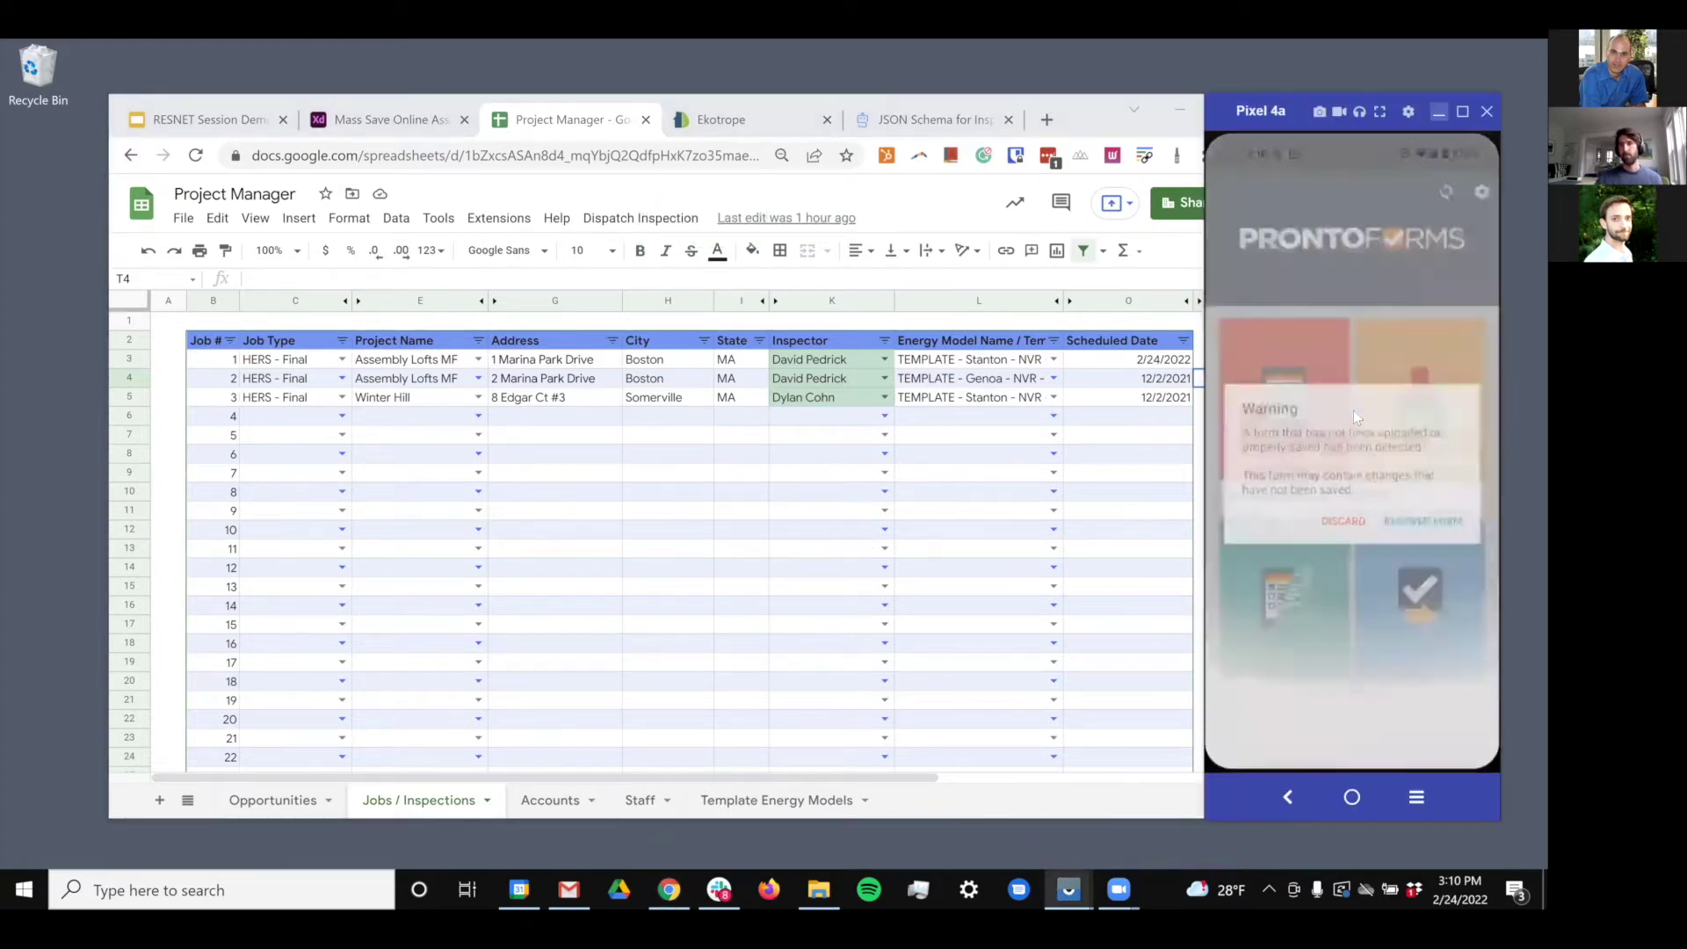
click(1355, 525)
click(1399, 473)
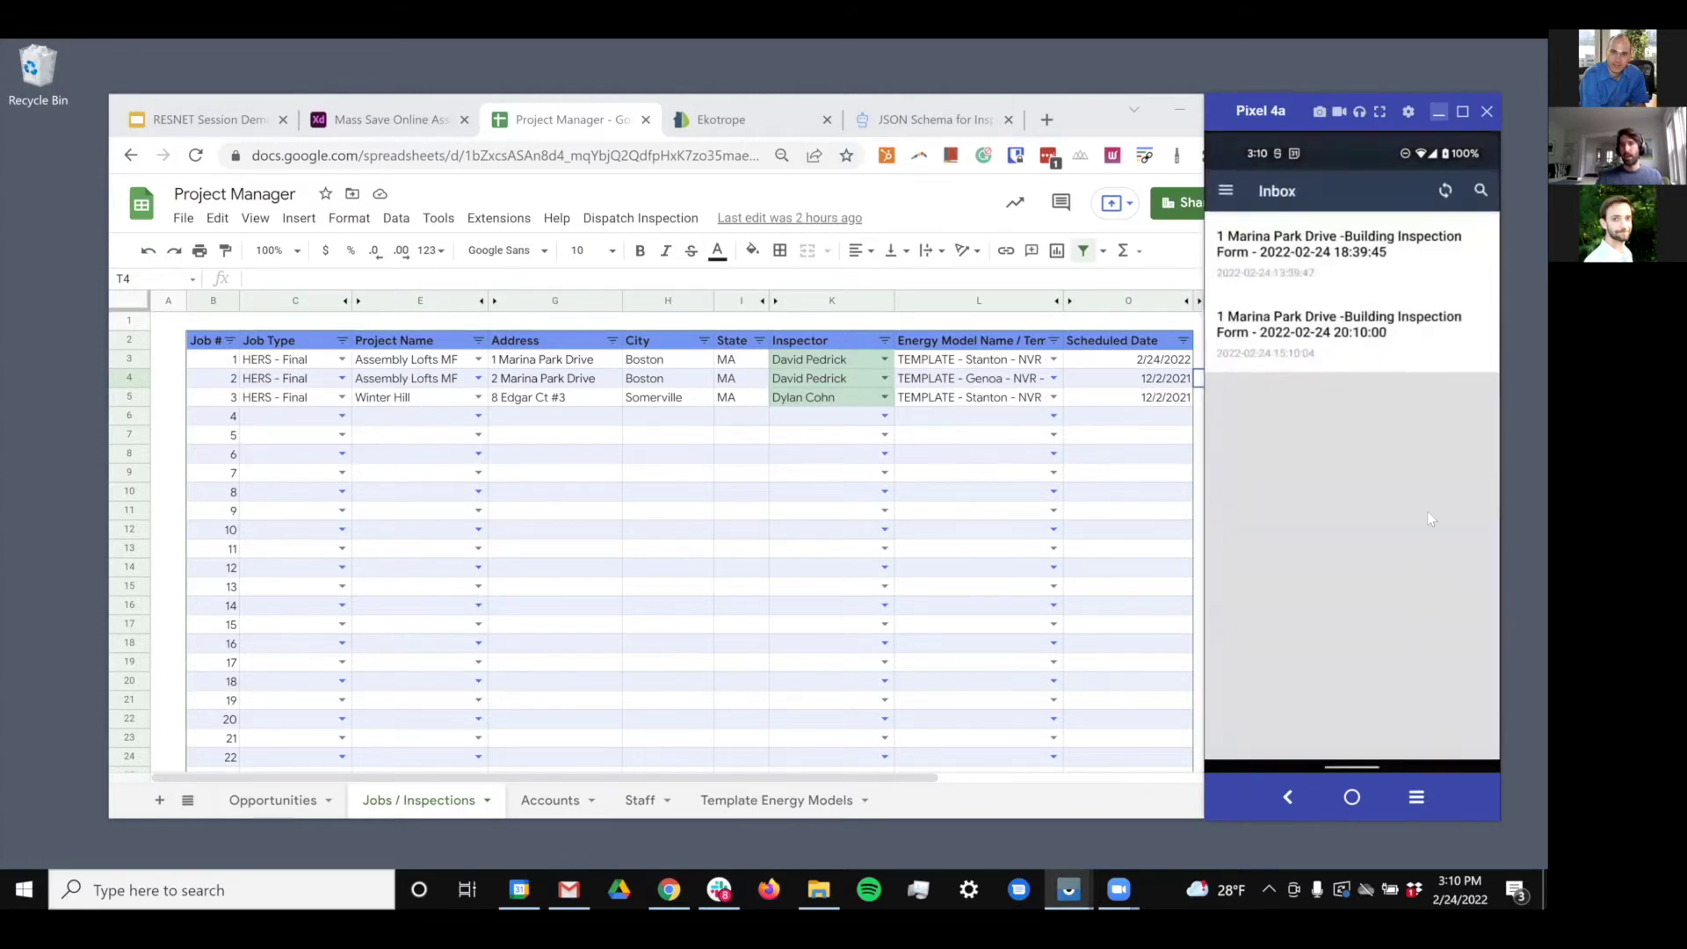
click(1353, 253)
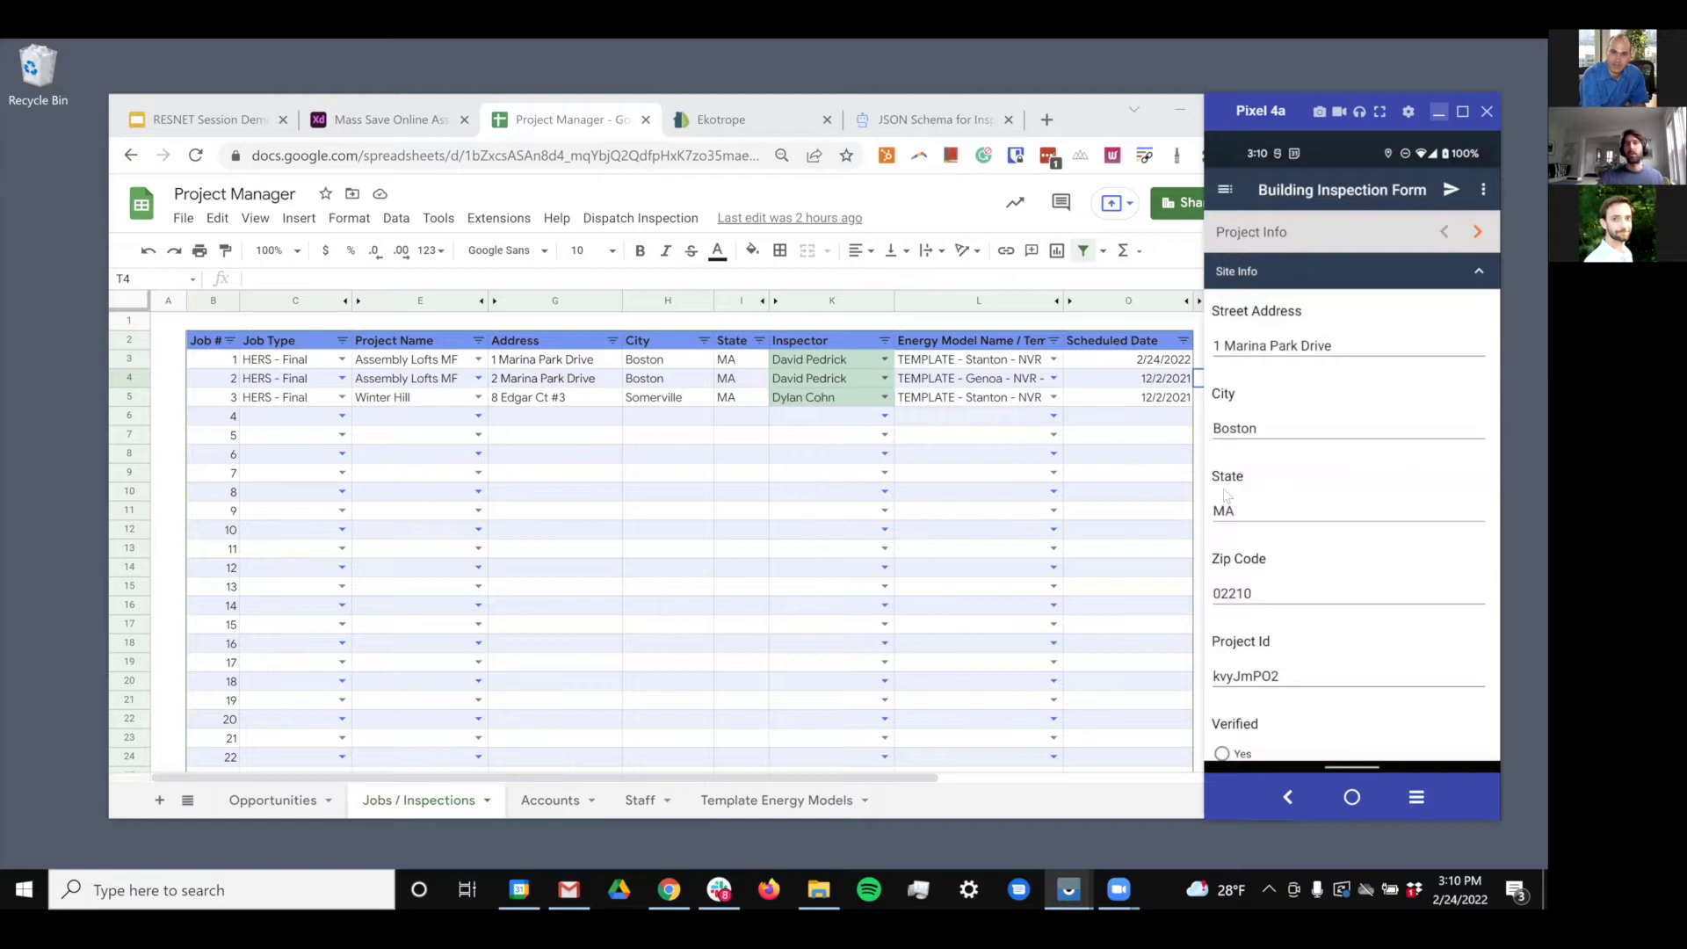
In the General Info section, set Floors on or Above Grade to 1 and # Bedrooms to 2, and submit the inspection form
scroll(1274, 544, down, 5)
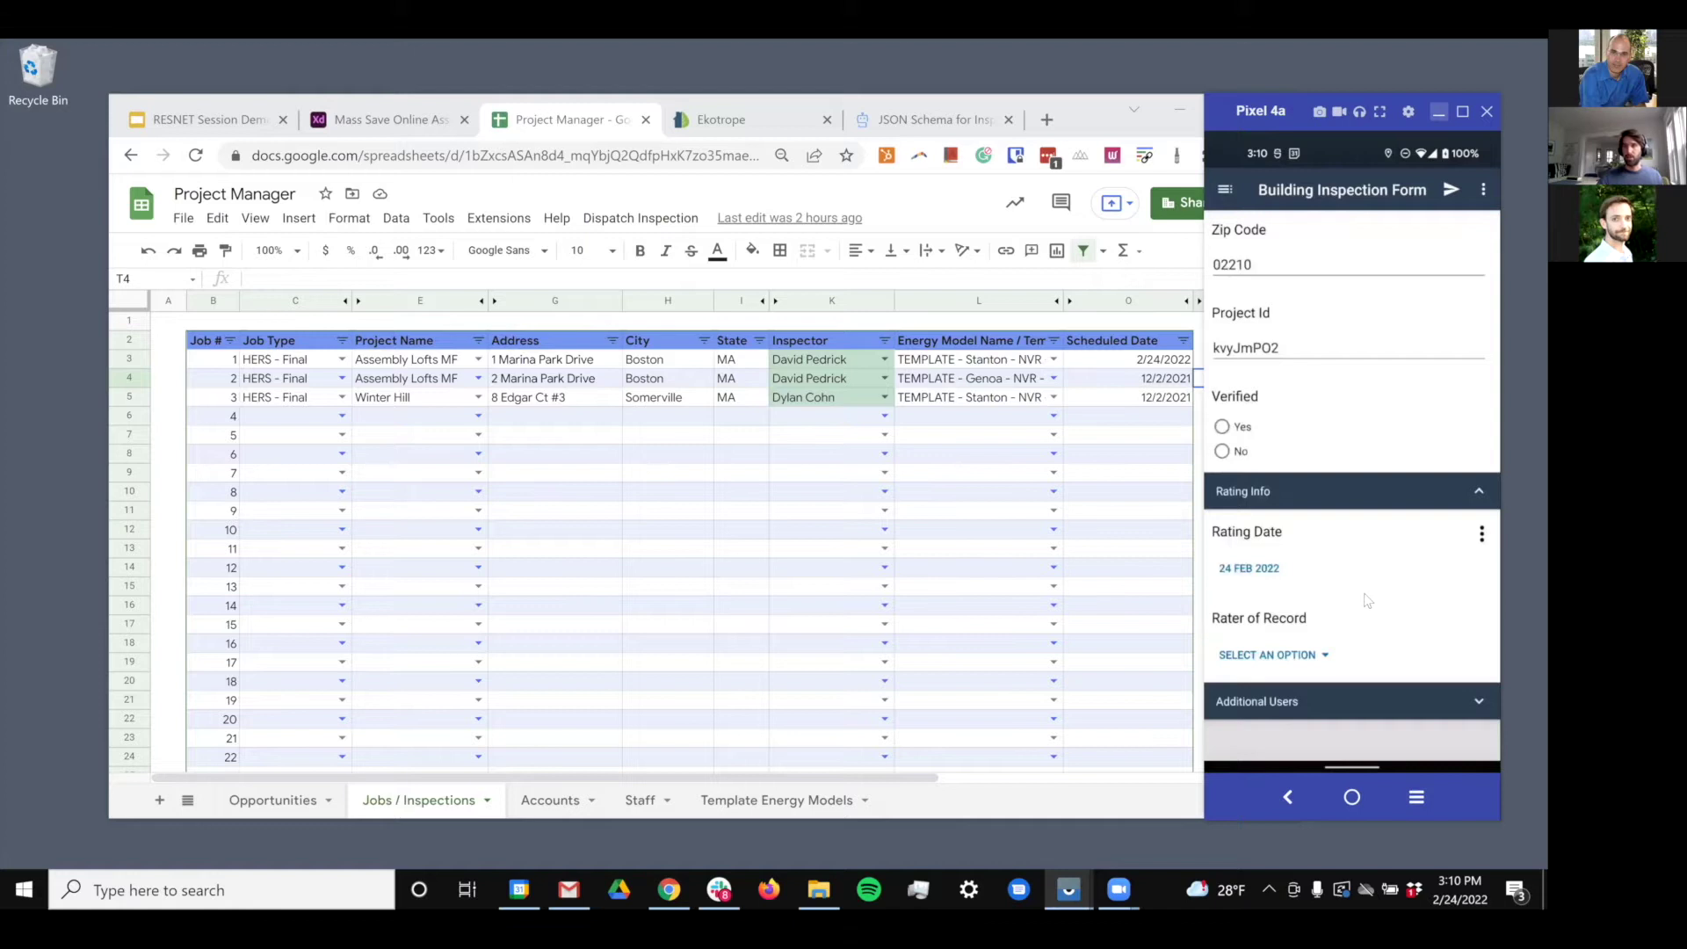
scroll(1399, 356, up, 5)
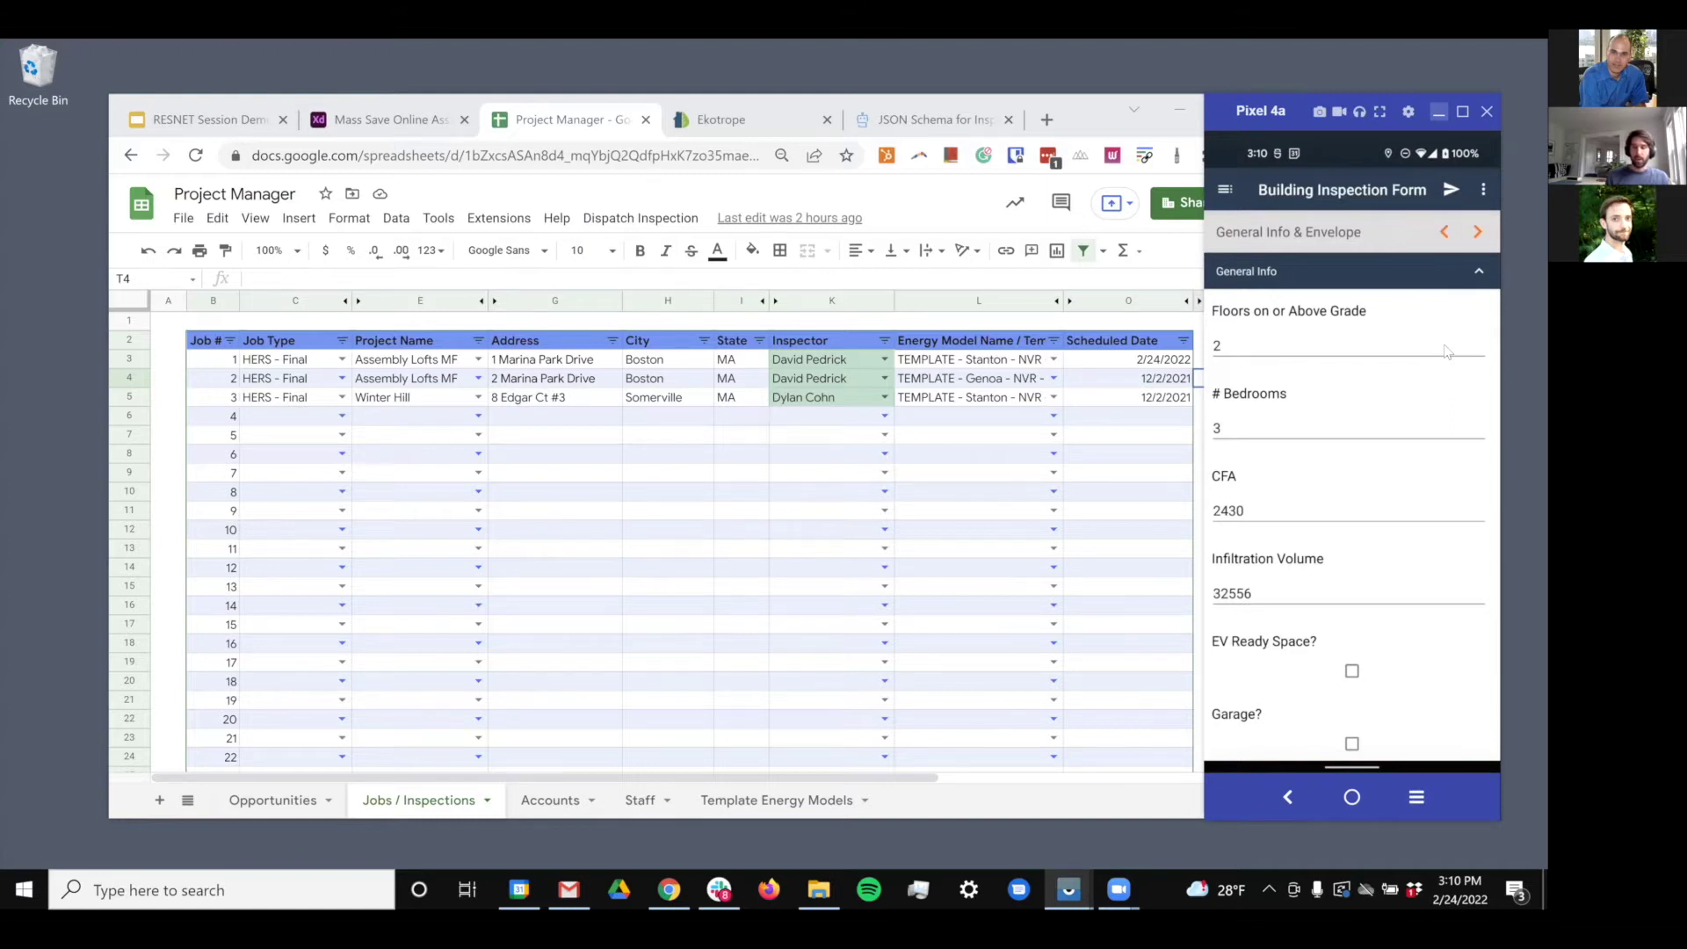
click(1447, 352)
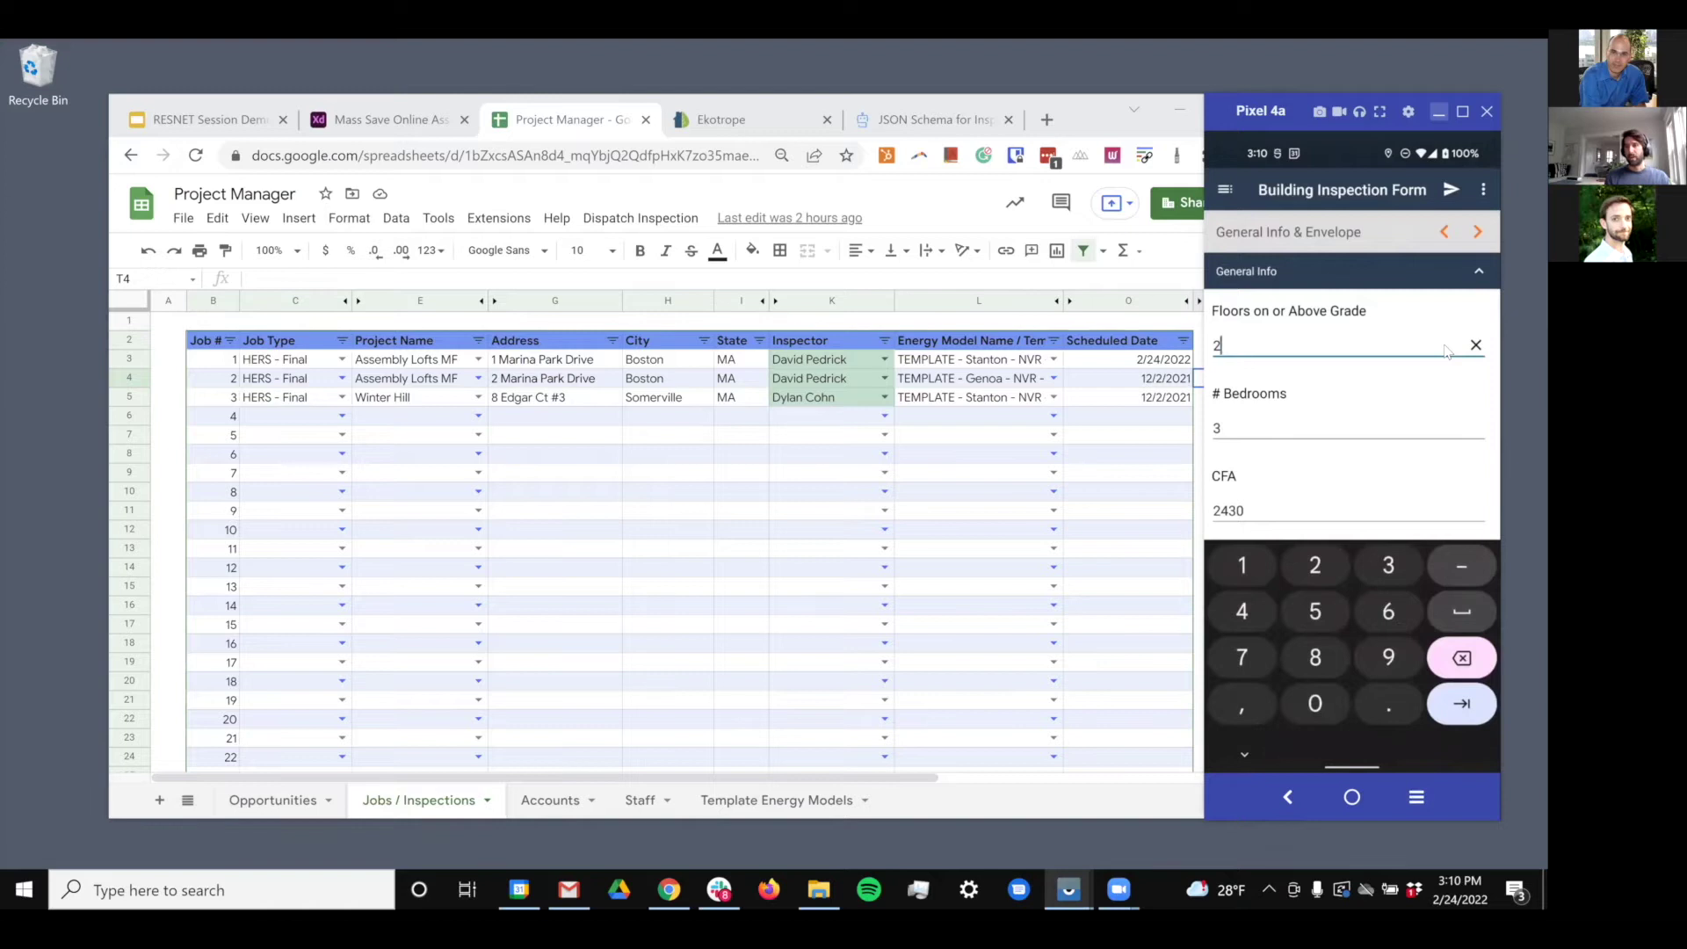
key(BackSpace)
text(1)
key(Tab)
key(BackSpace)
text(2)
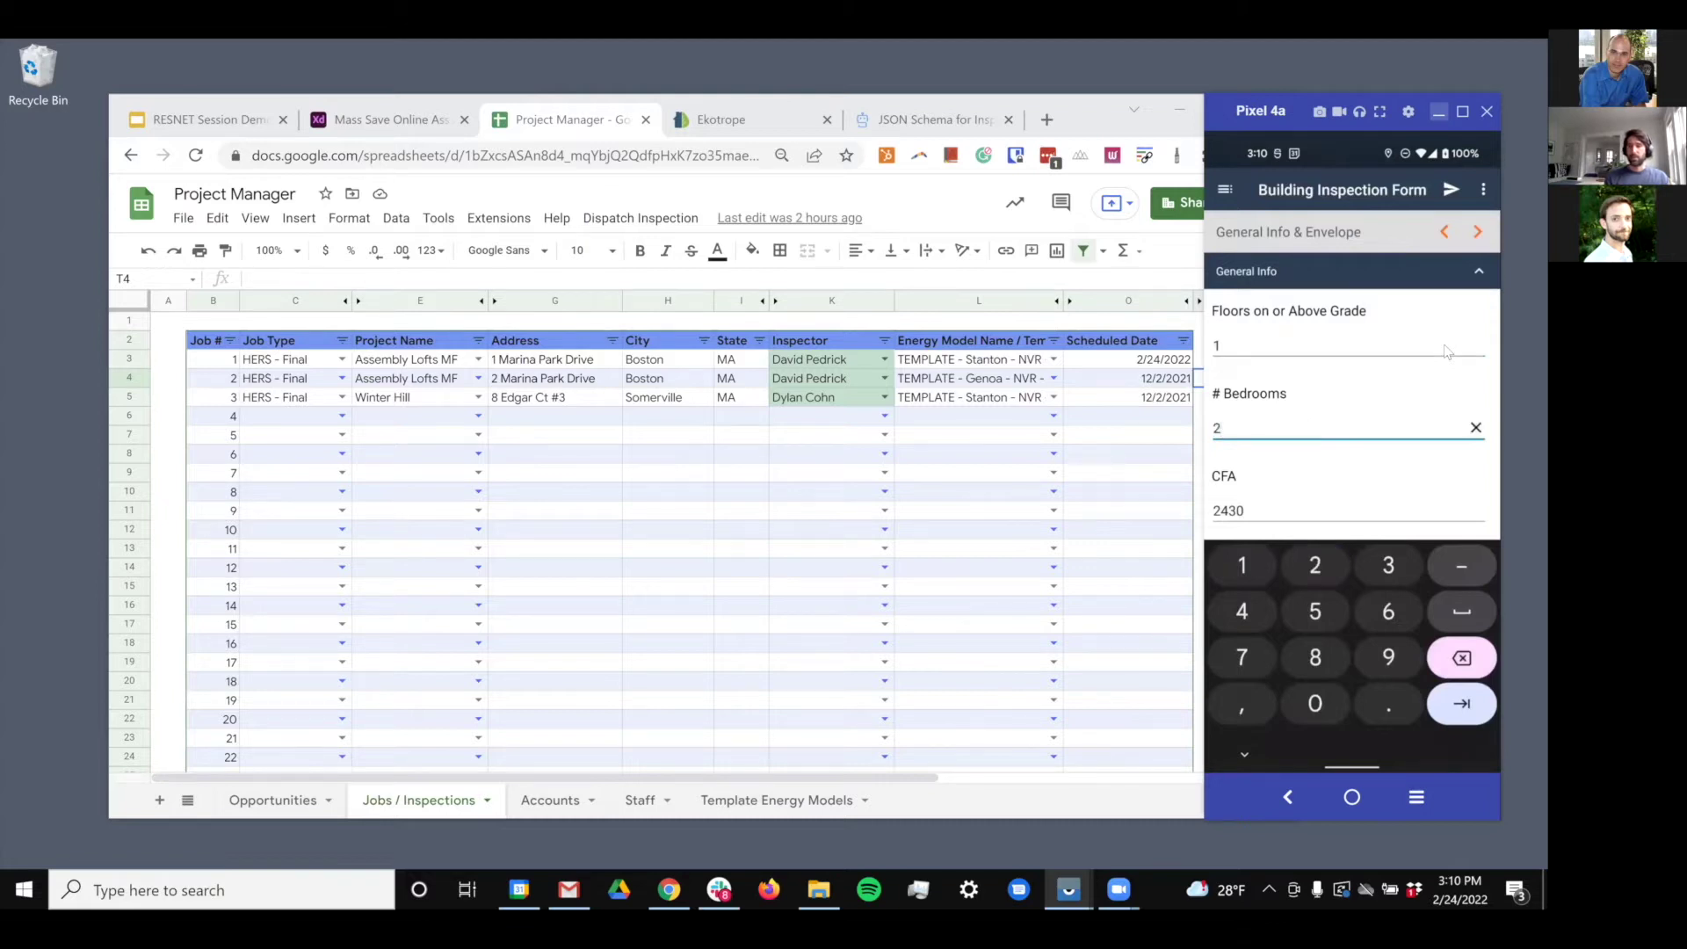
key(Escape)
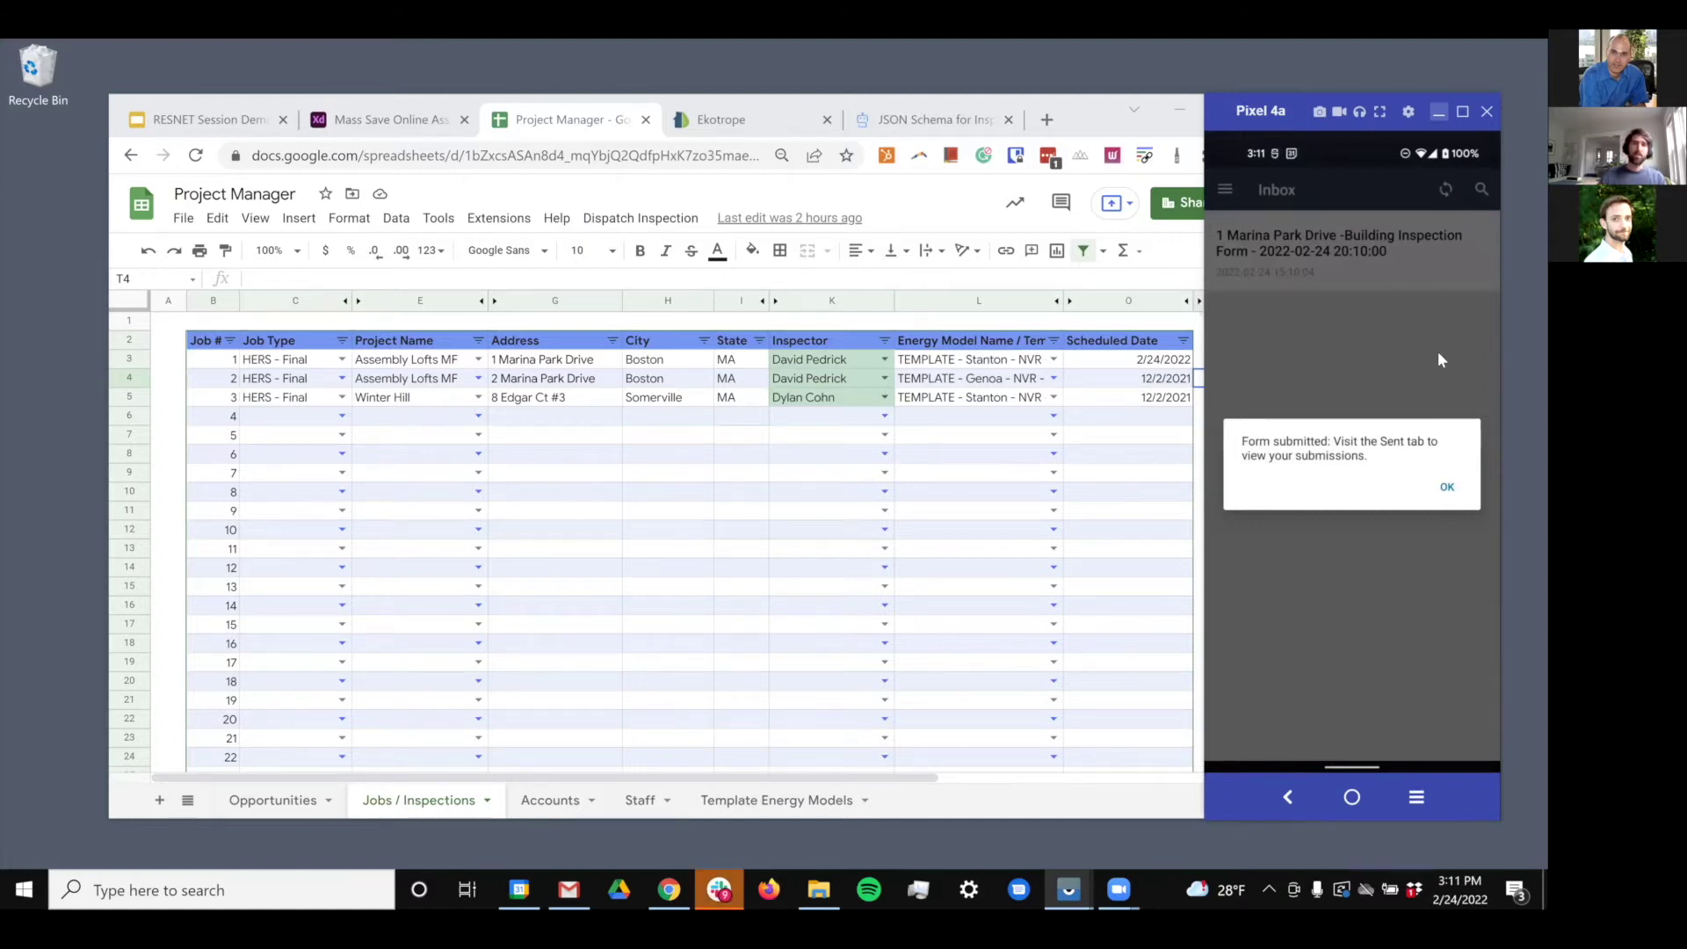
click(1447, 487)
Switch to Ekotrope and upload the inspection JSON file with the "-demo" suffix from the ProntoForms folder as Inspection Sync data
key(ctrl+Tab)
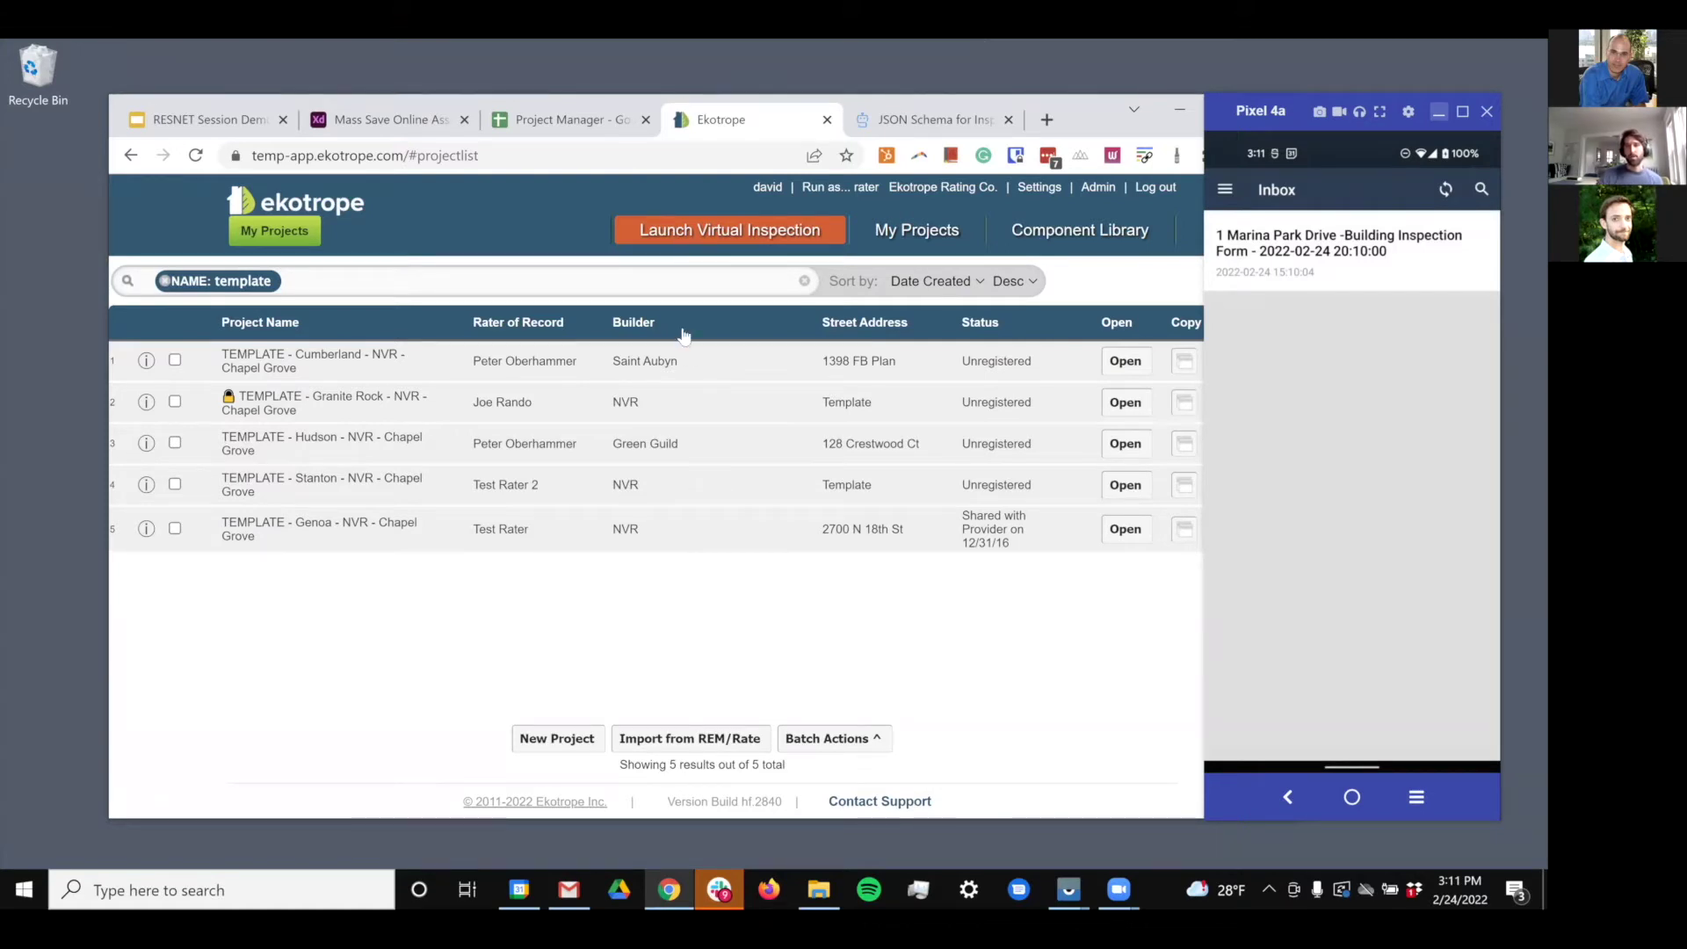
click(858, 742)
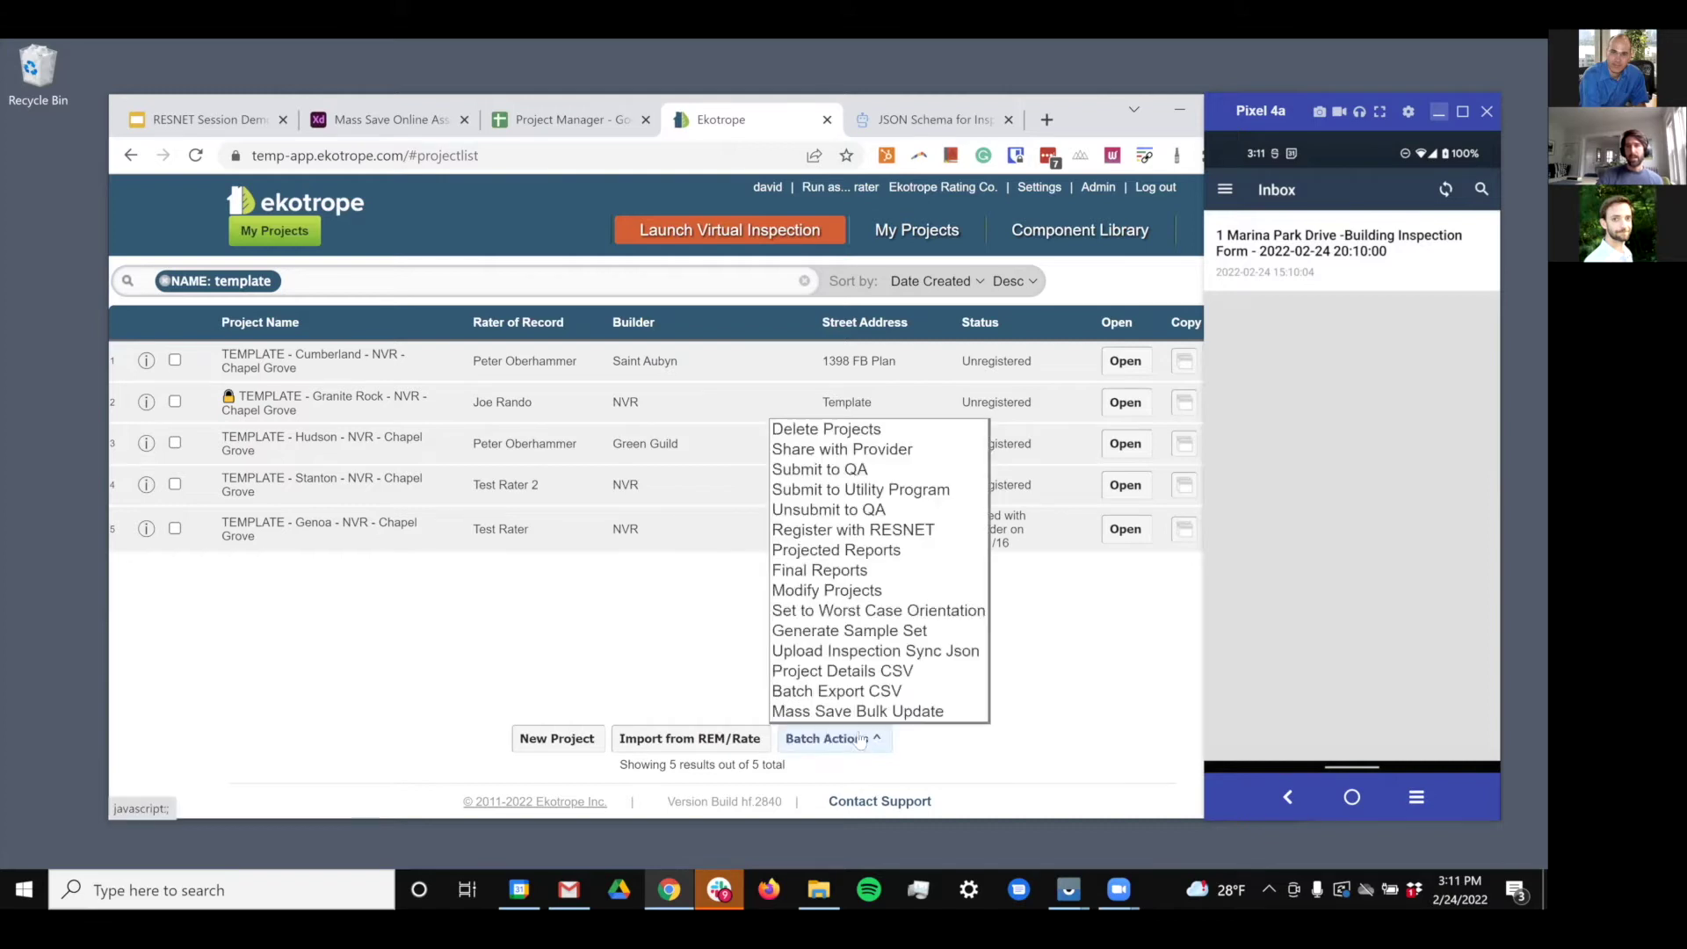
click(876, 653)
click(783, 487)
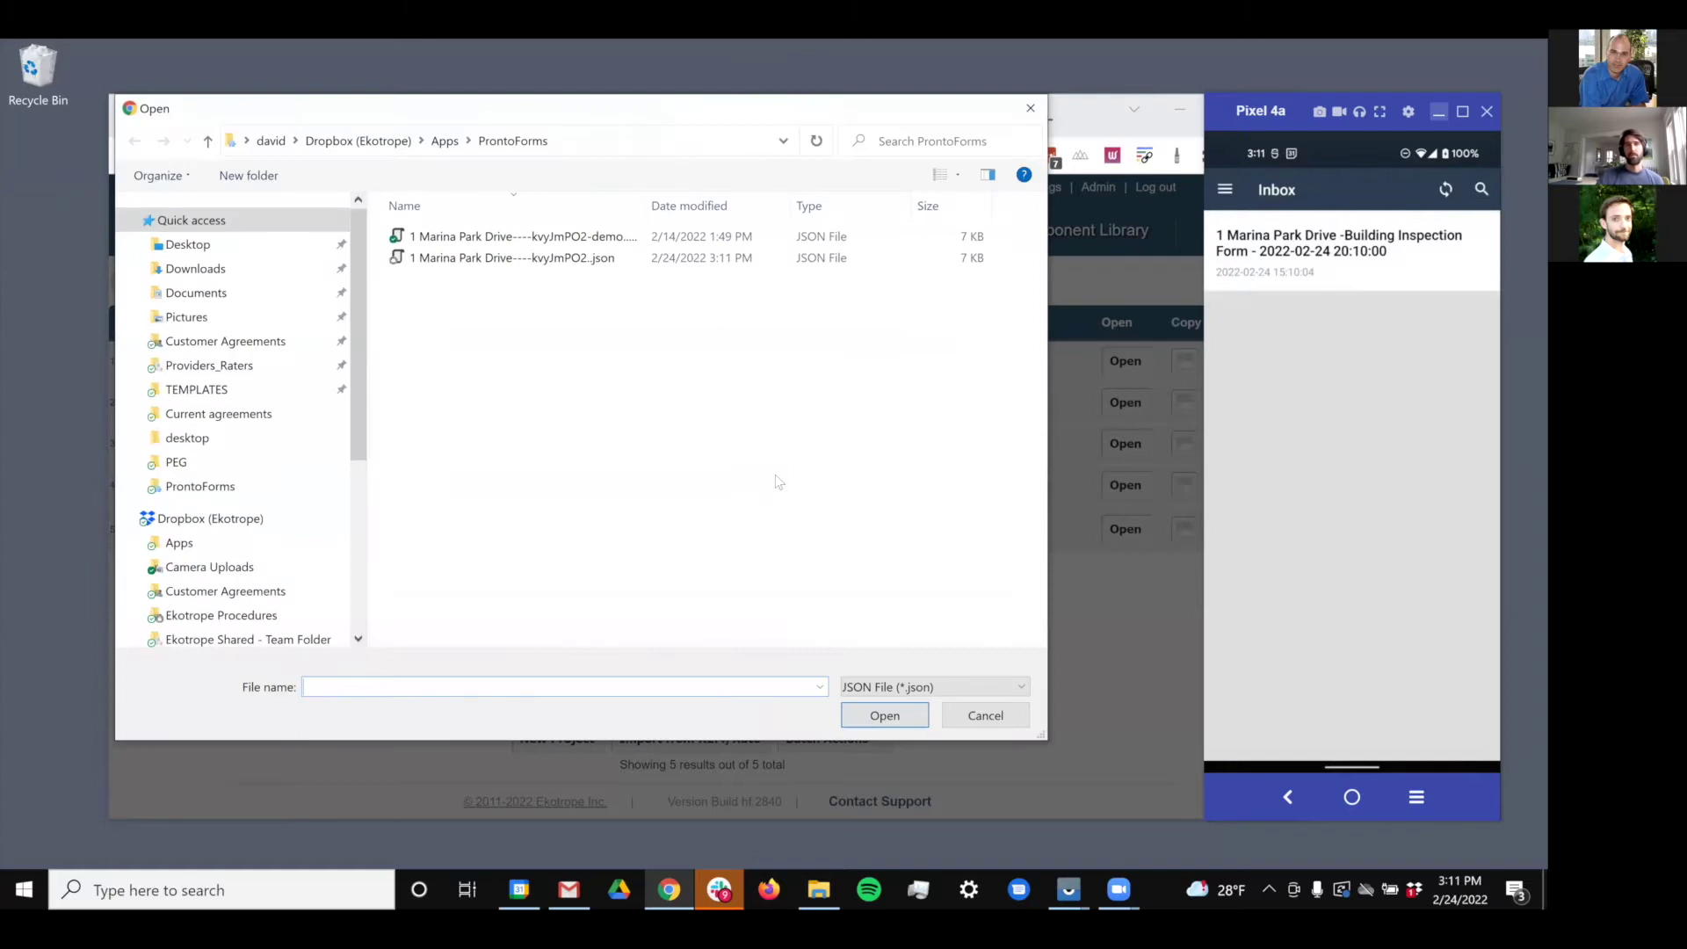
click(606, 237)
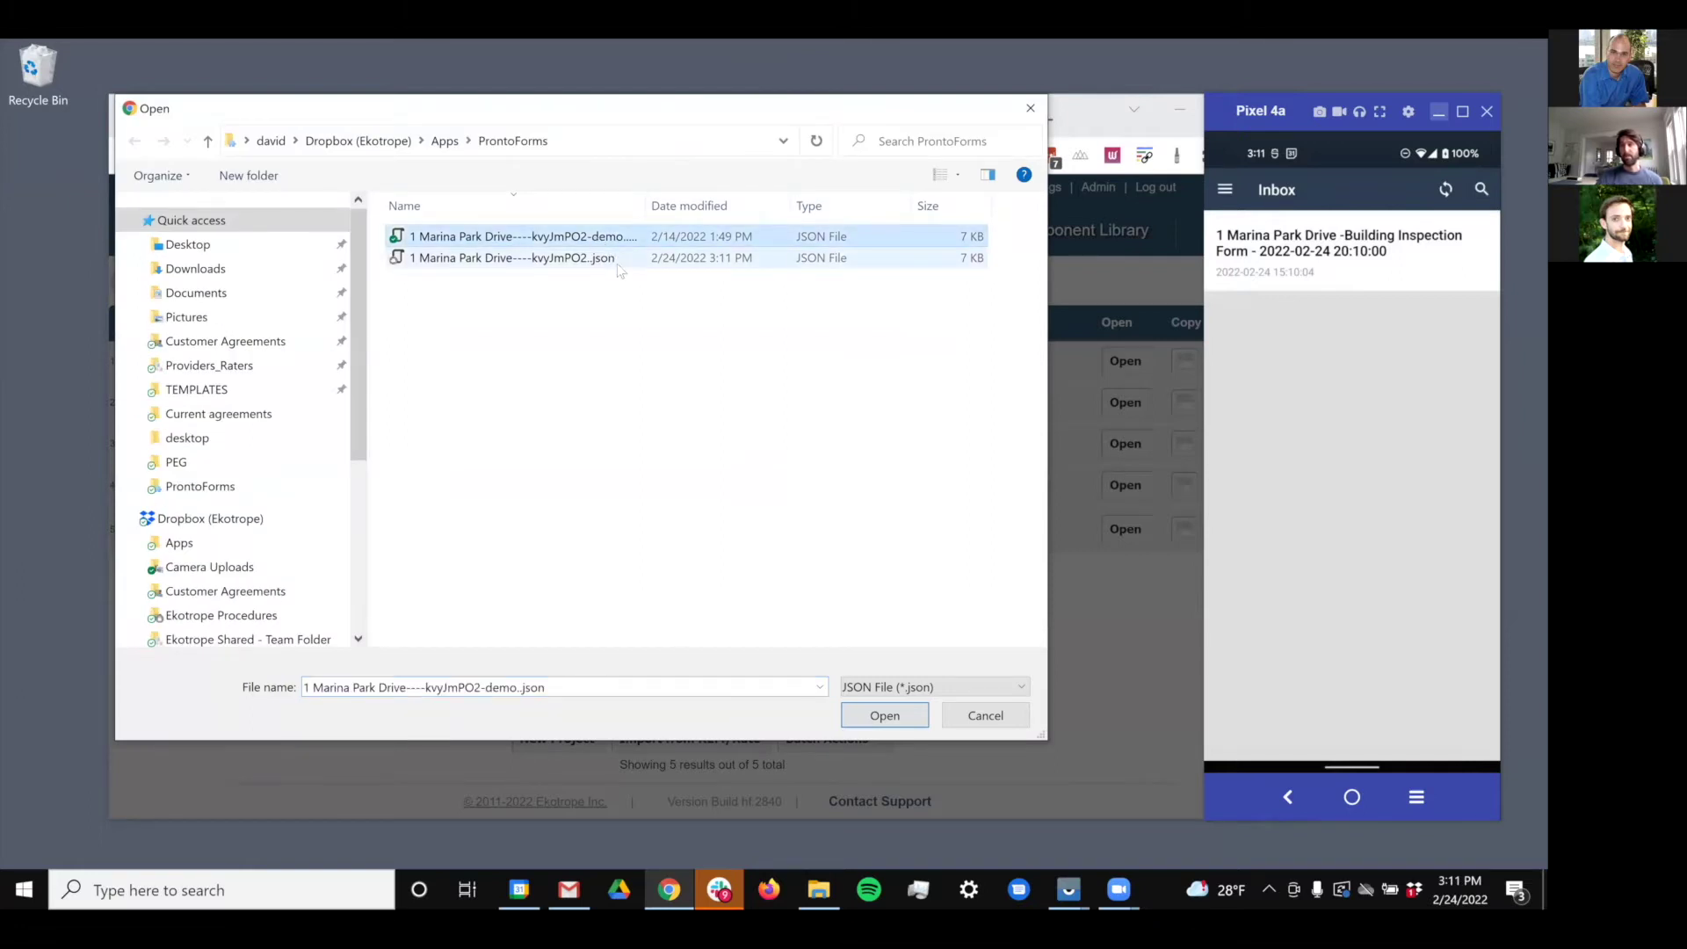
click(873, 716)
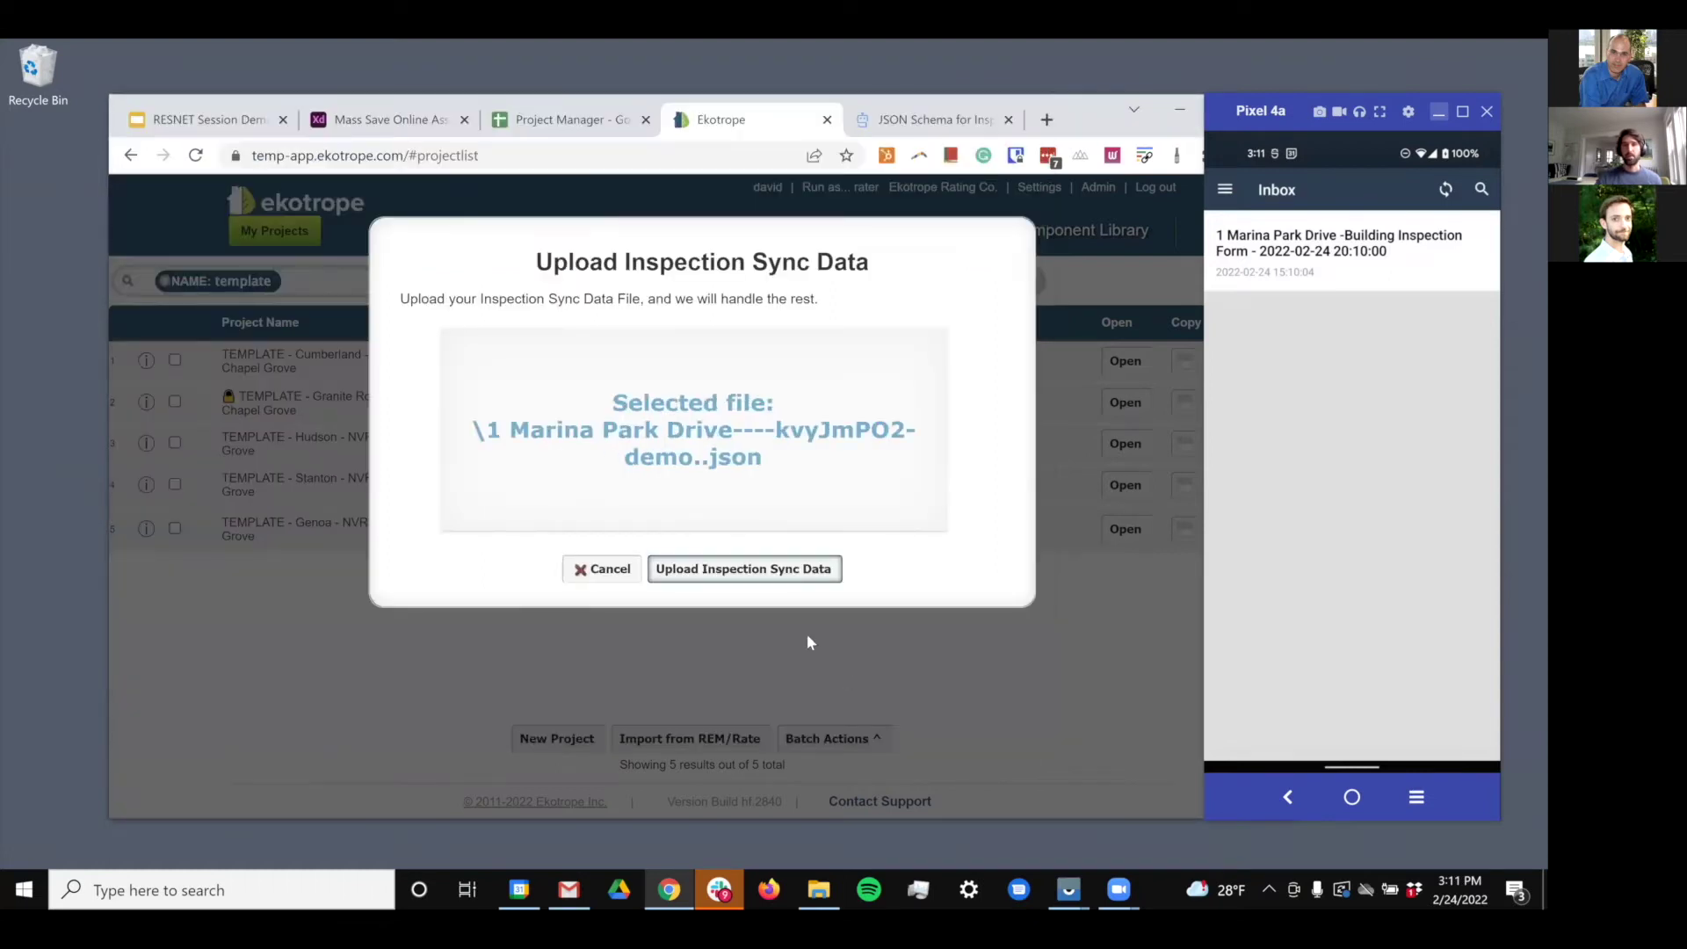
click(766, 568)
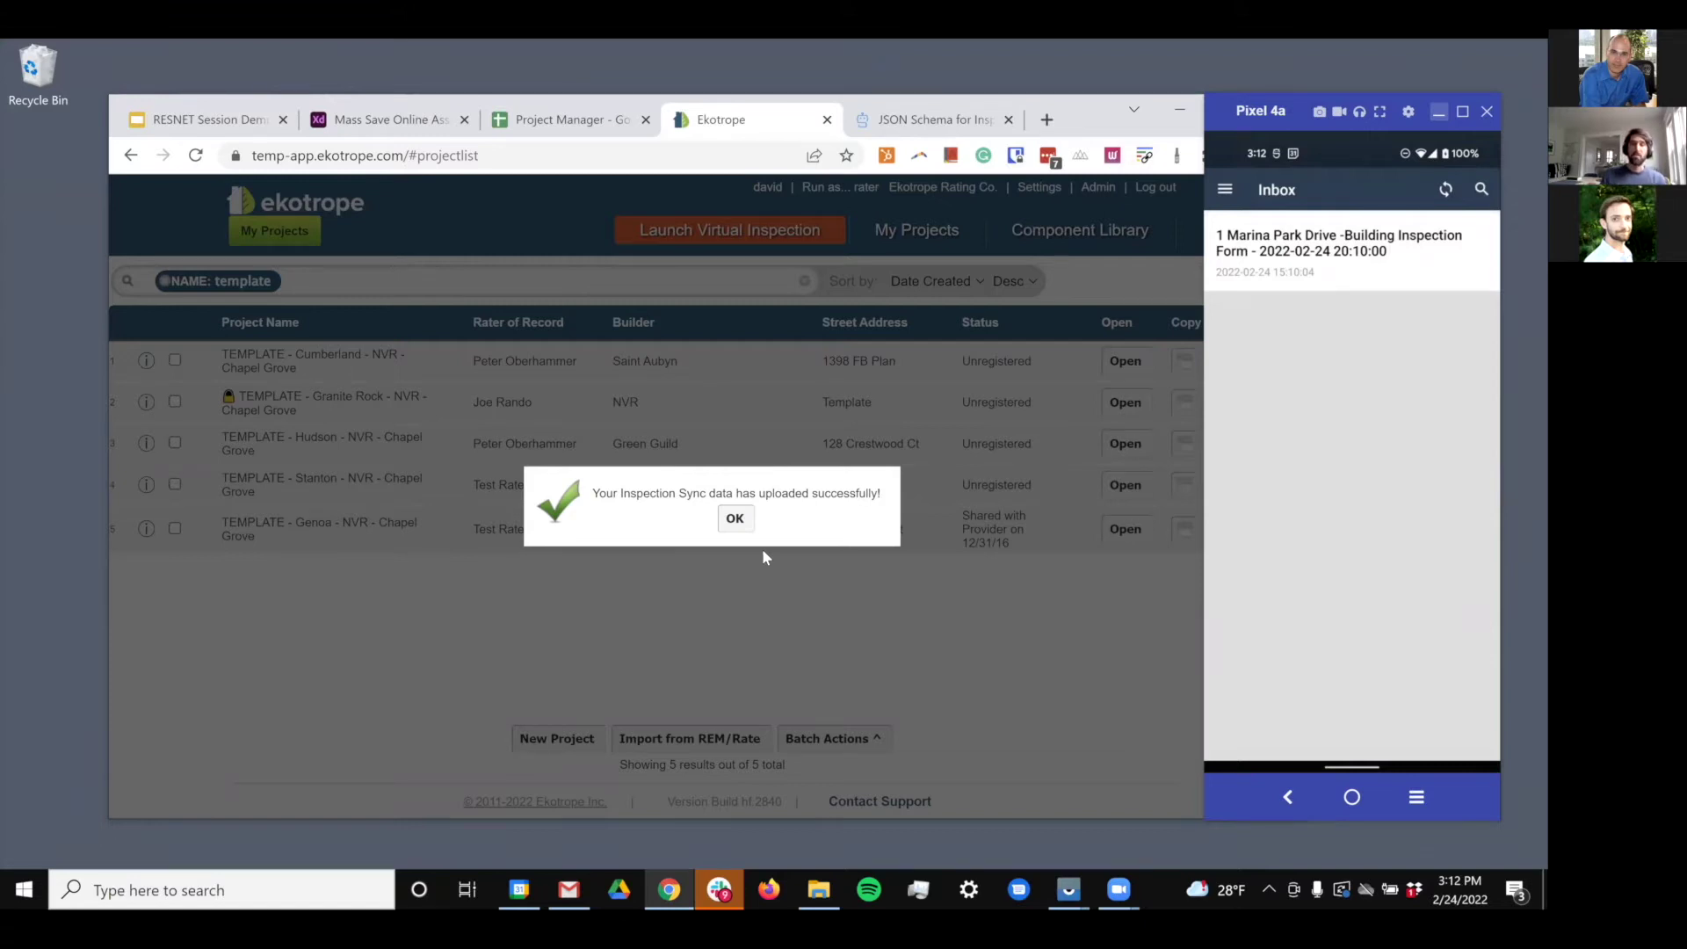
click(734, 519)
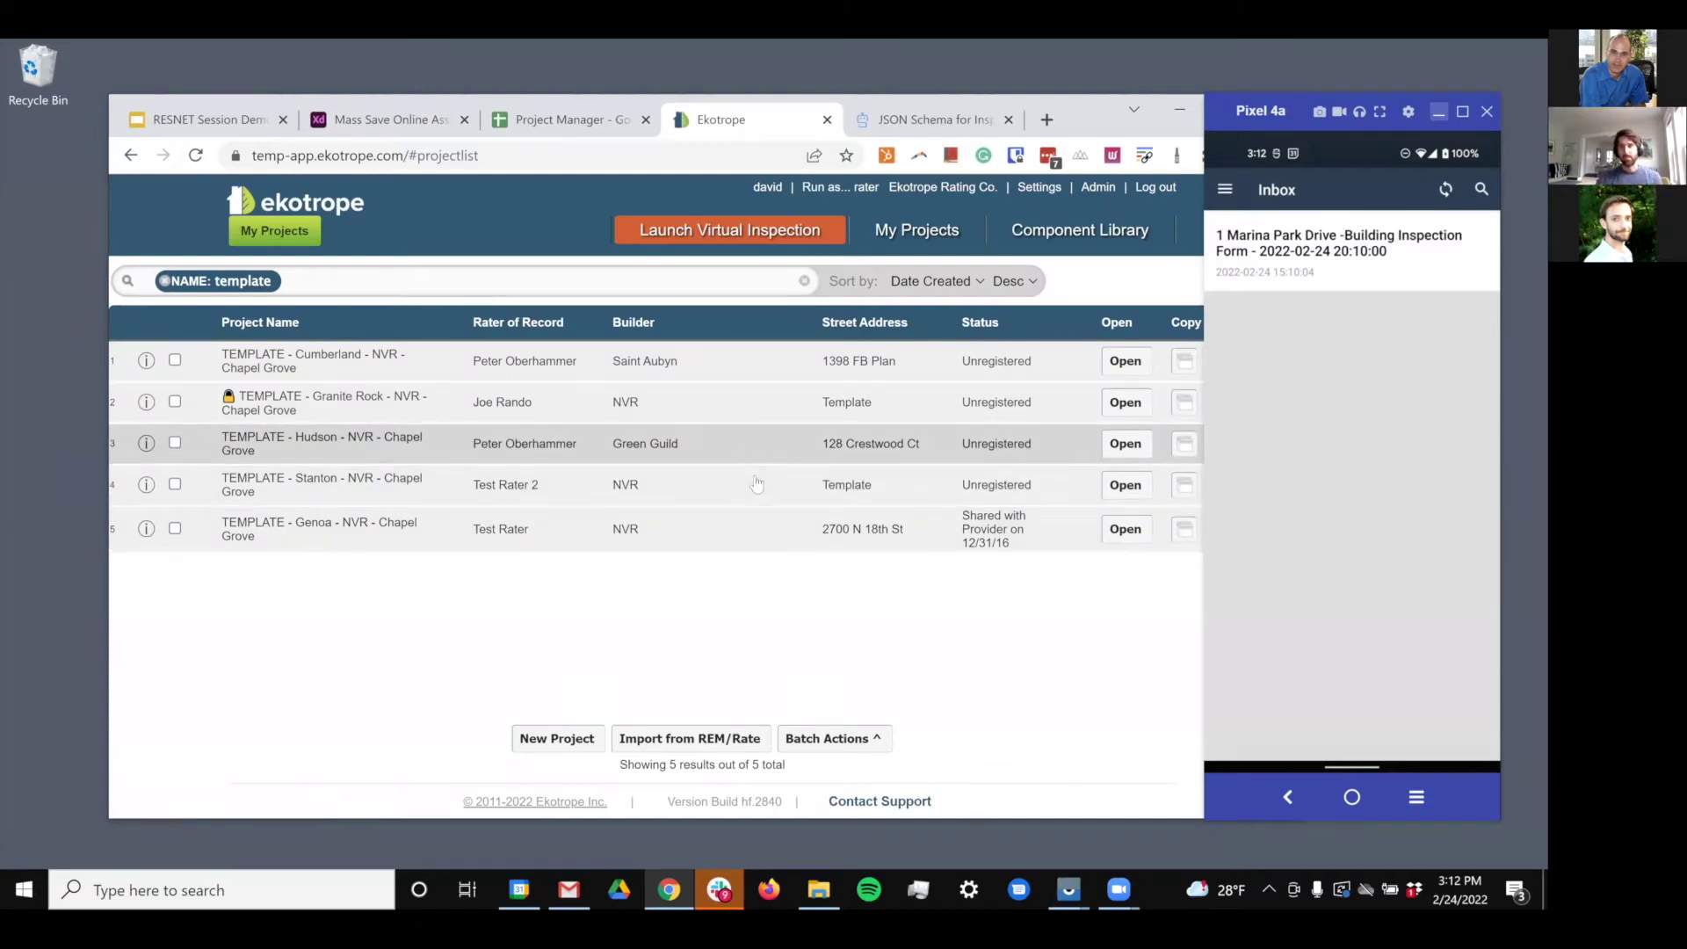
Open the TEMPLATE - Stanton - NVR - Chapel Grove project and compare its original building design with the one containing inspection data
click(1121, 485)
scroll(891, 384, down, 2)
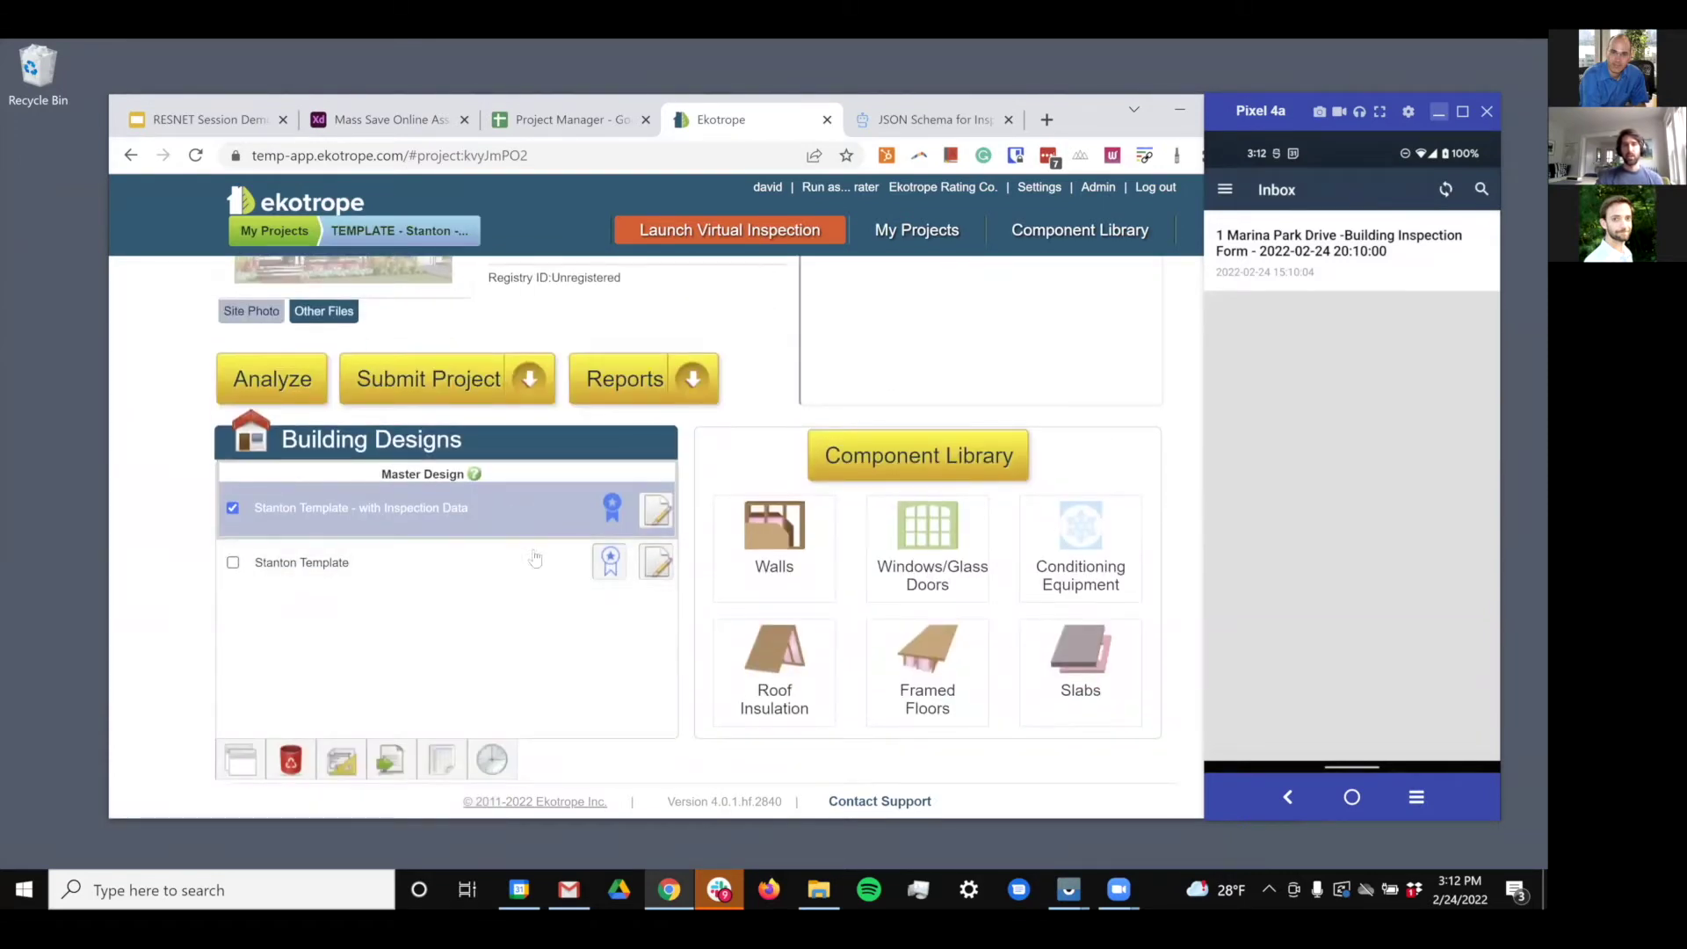
click(435, 570)
click(511, 527)
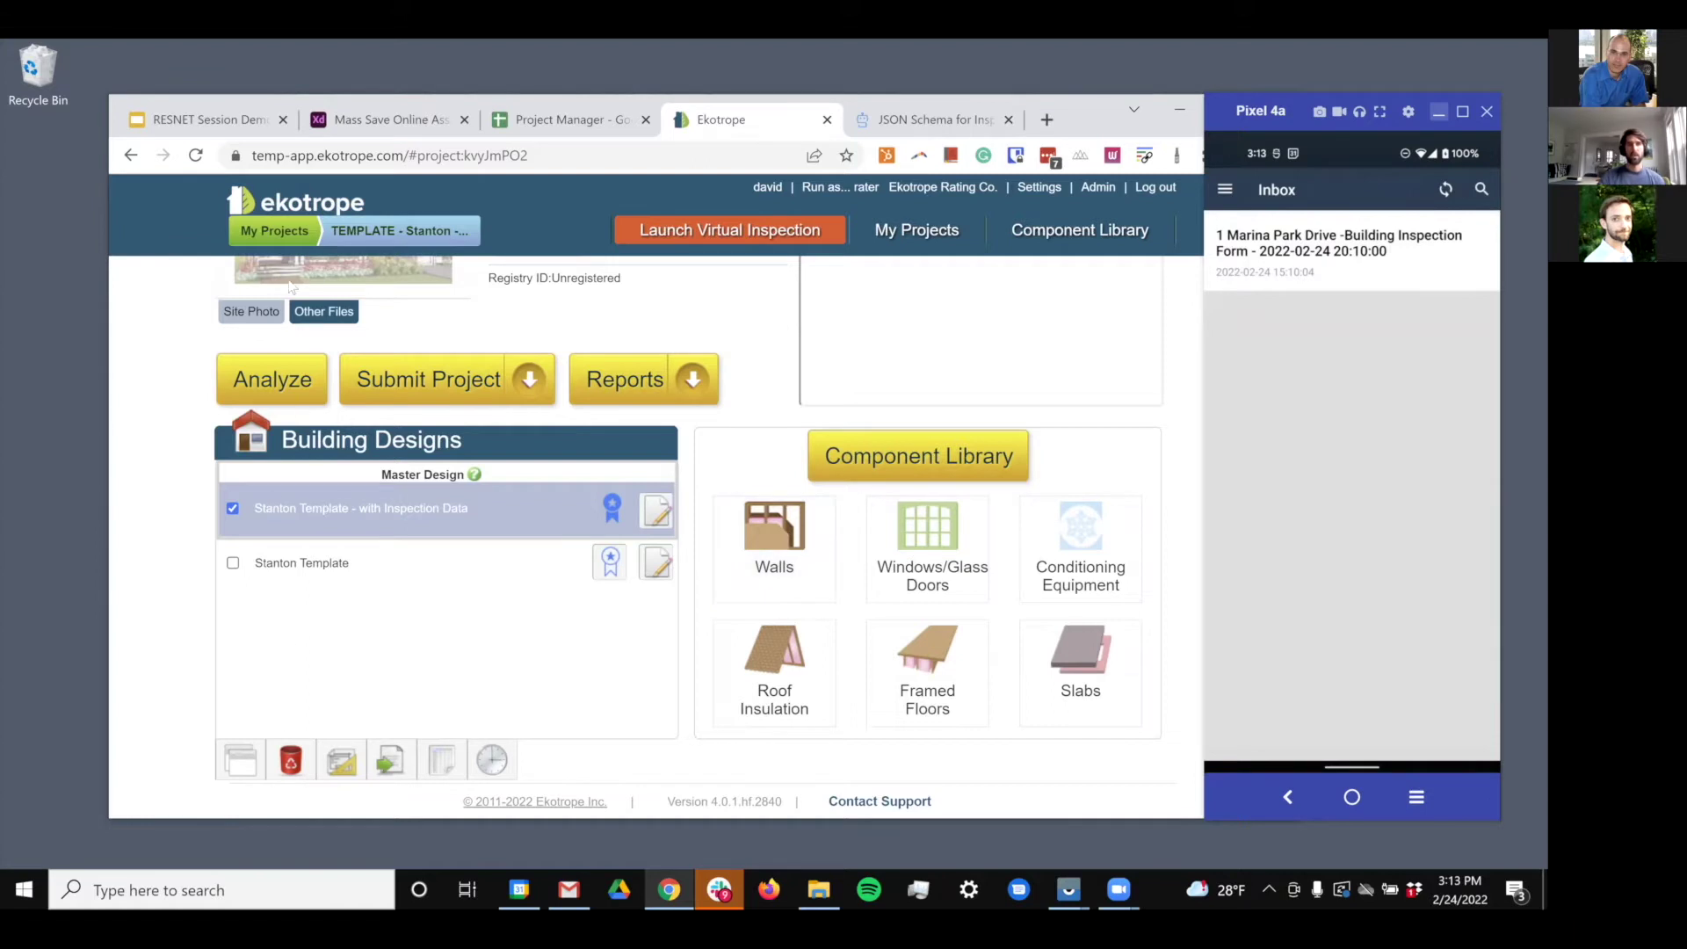
Switch to the RESNET Session Demo presentation, start the slideshow at the Inspection Sync Demo slide and minimize the phone mirror window
click(265, 248)
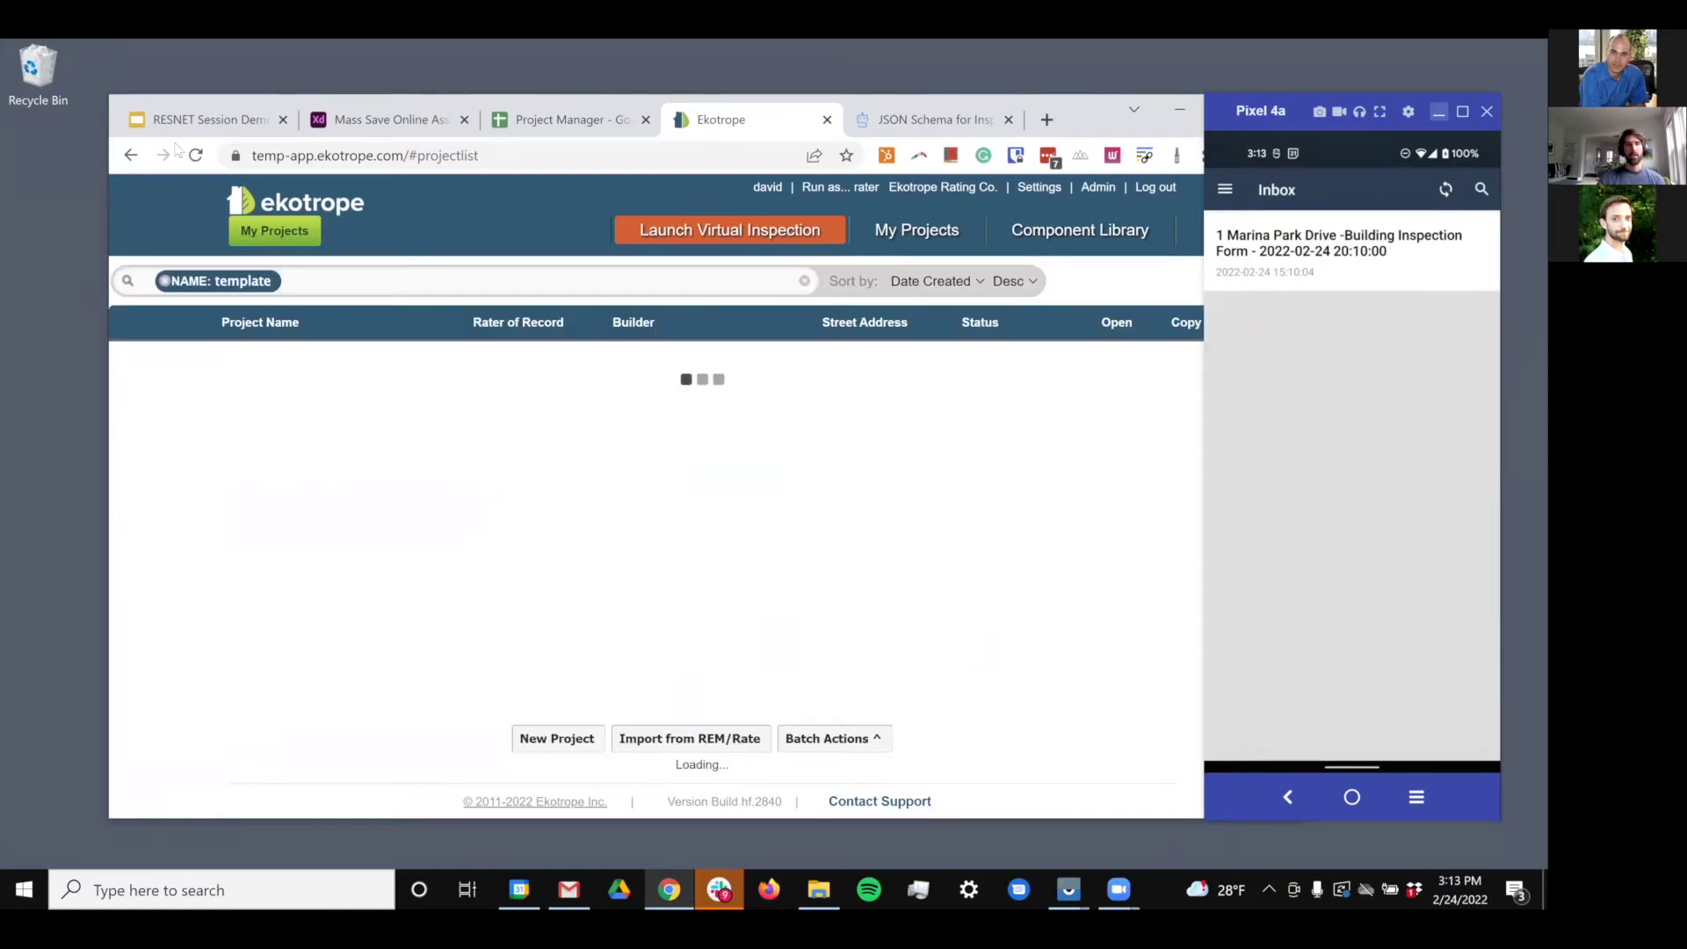
click(203, 120)
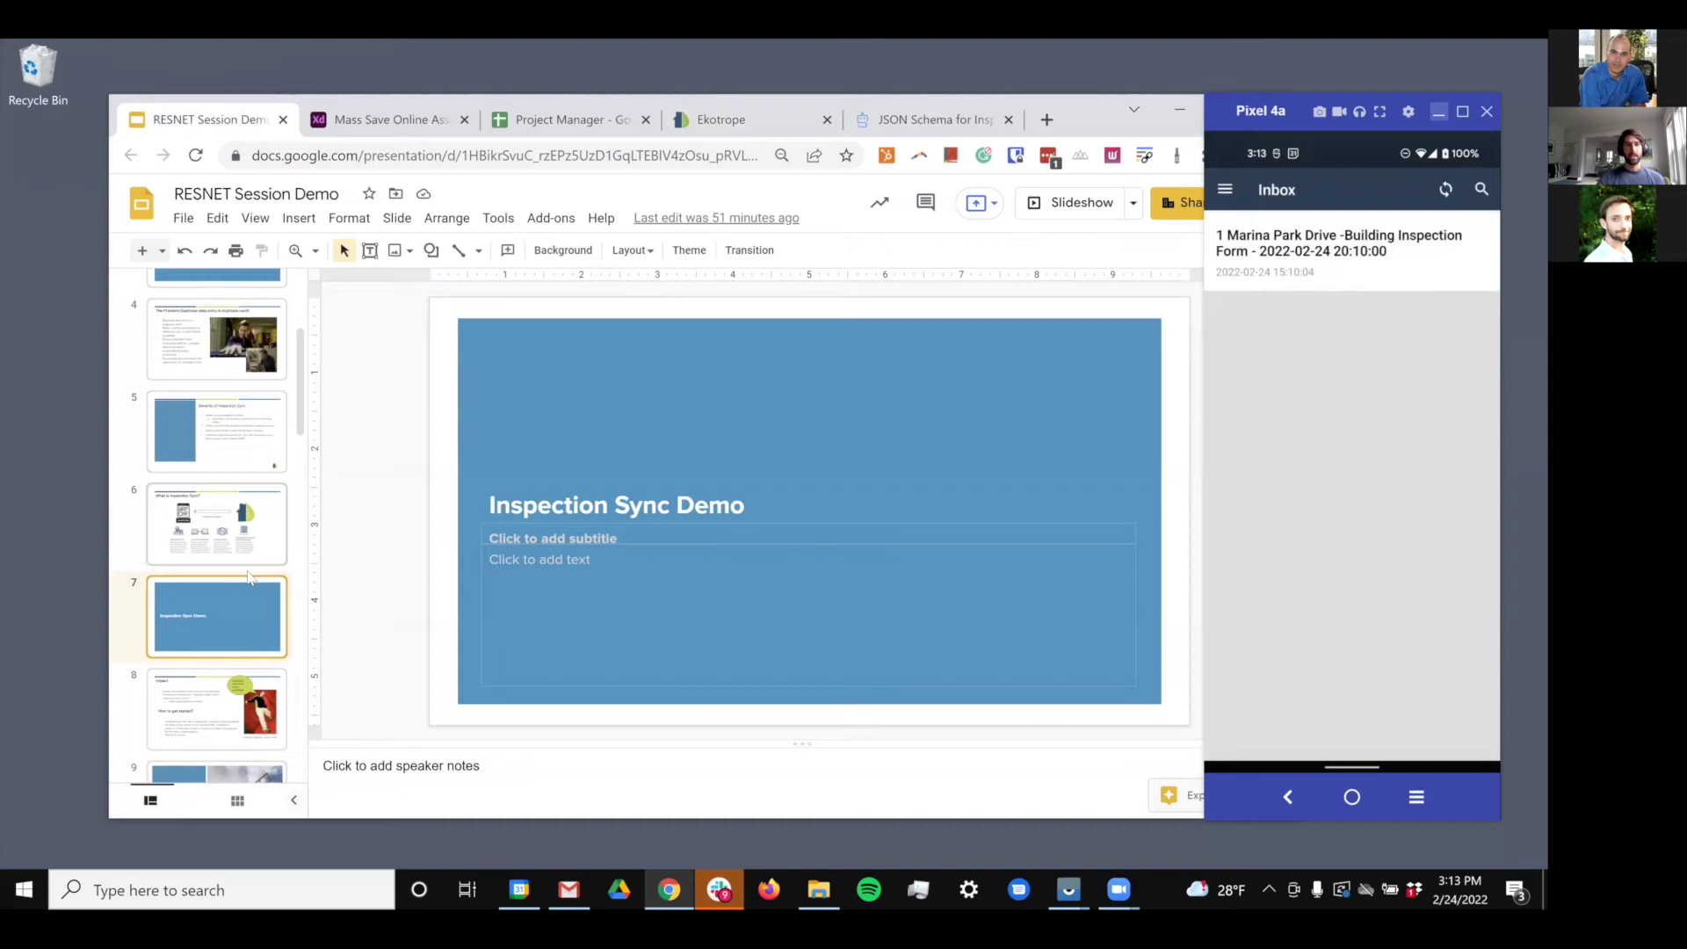
click(1068, 202)
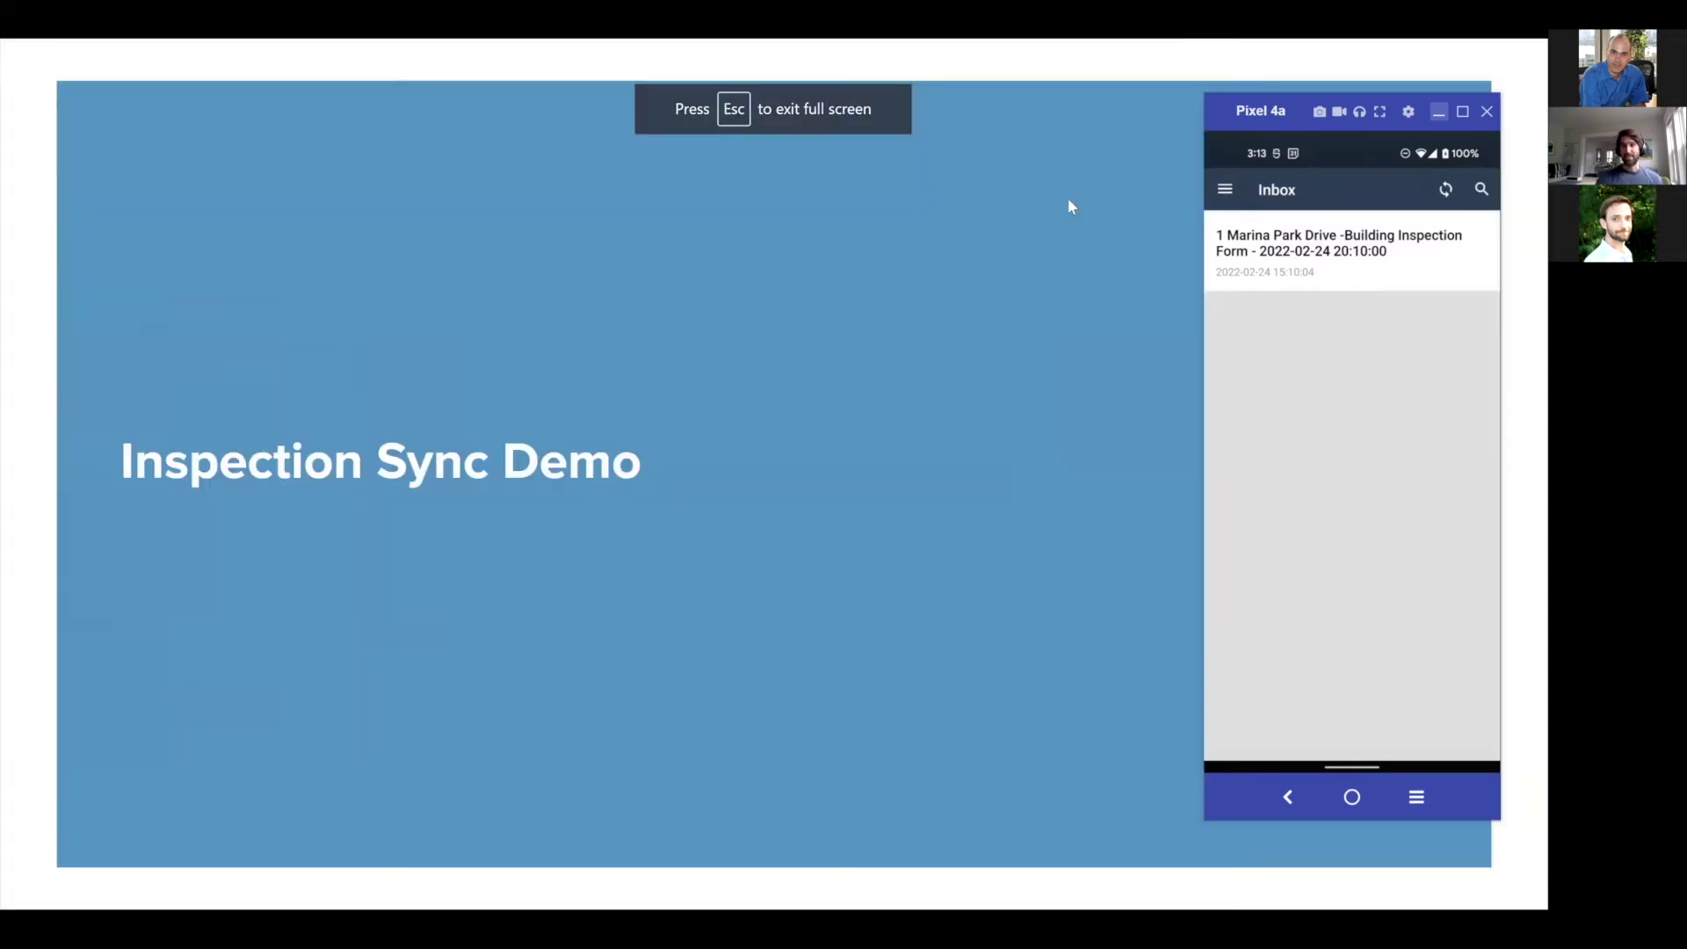
click(1436, 119)
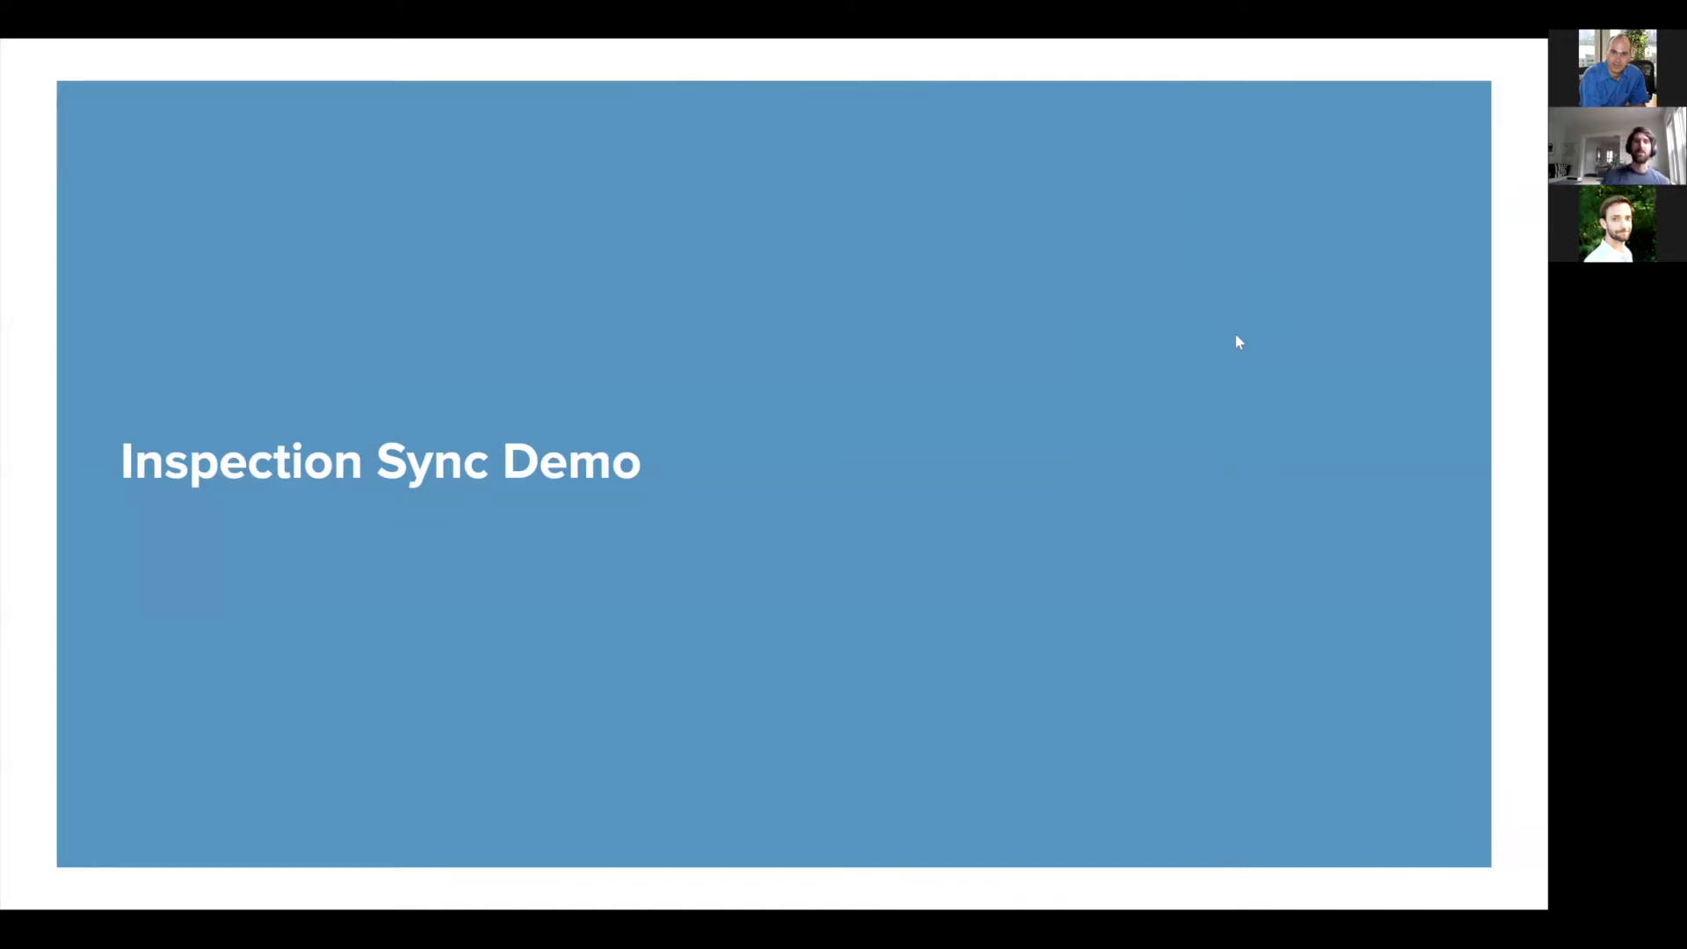